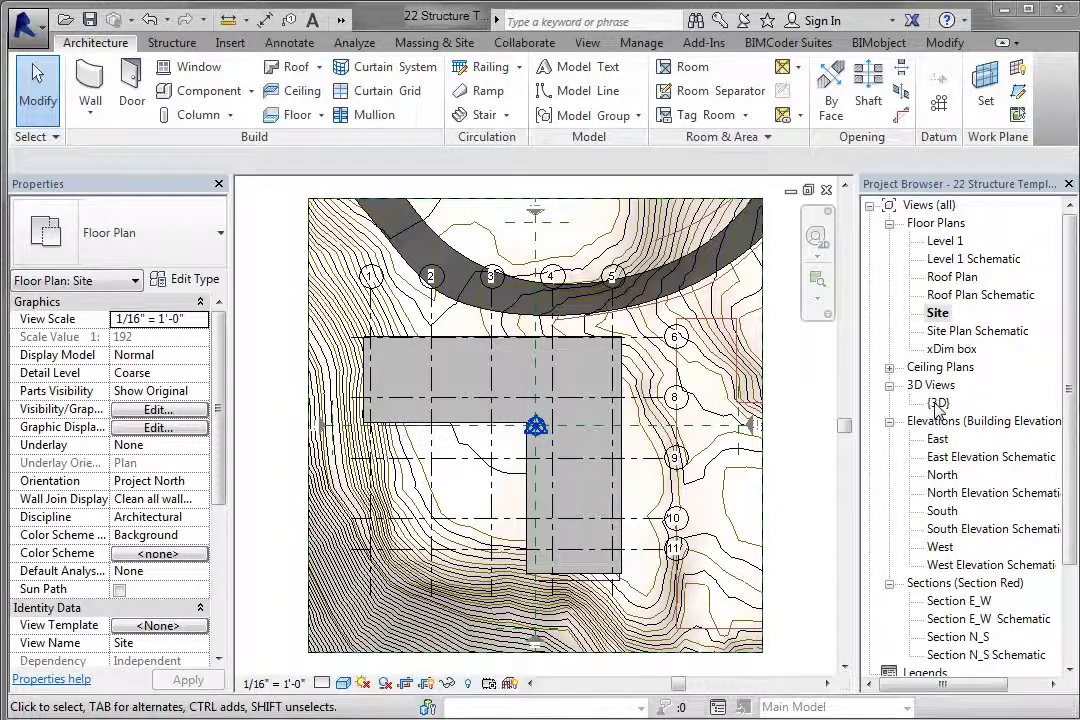
- Open the {3D} view and examine how the house's slabs and walls sit on the surrounding terrain
double_click(938, 403)
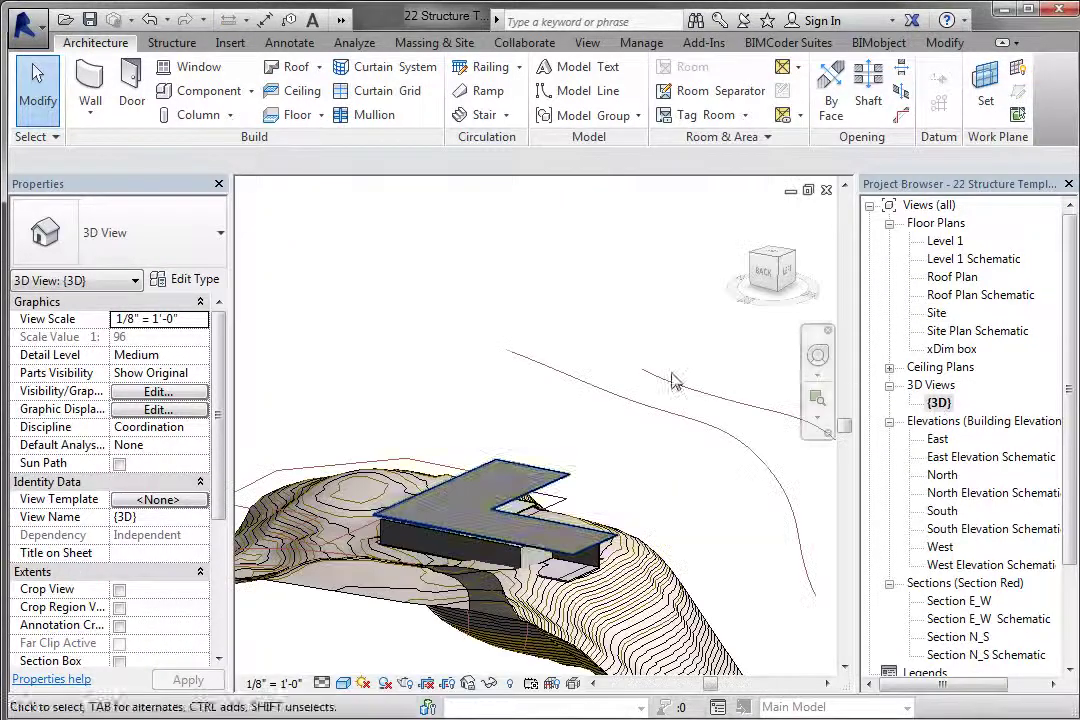
shift+middle_drag(538, 519, 480, 370)
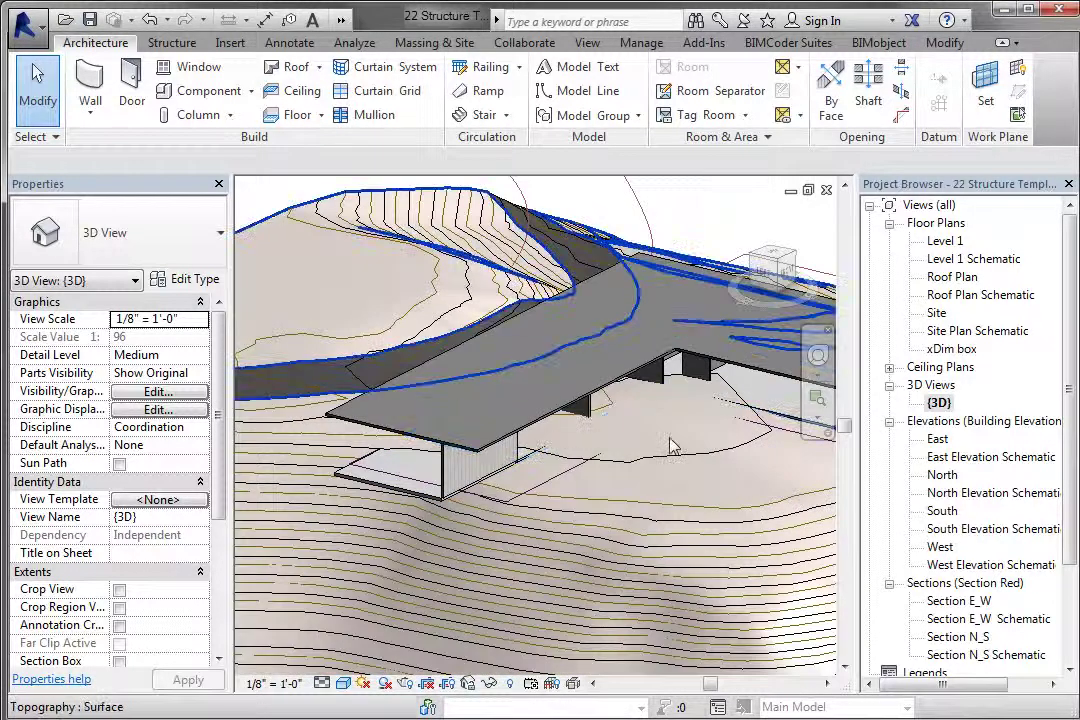
shift+middle_drag(572, 378, 568, 338)
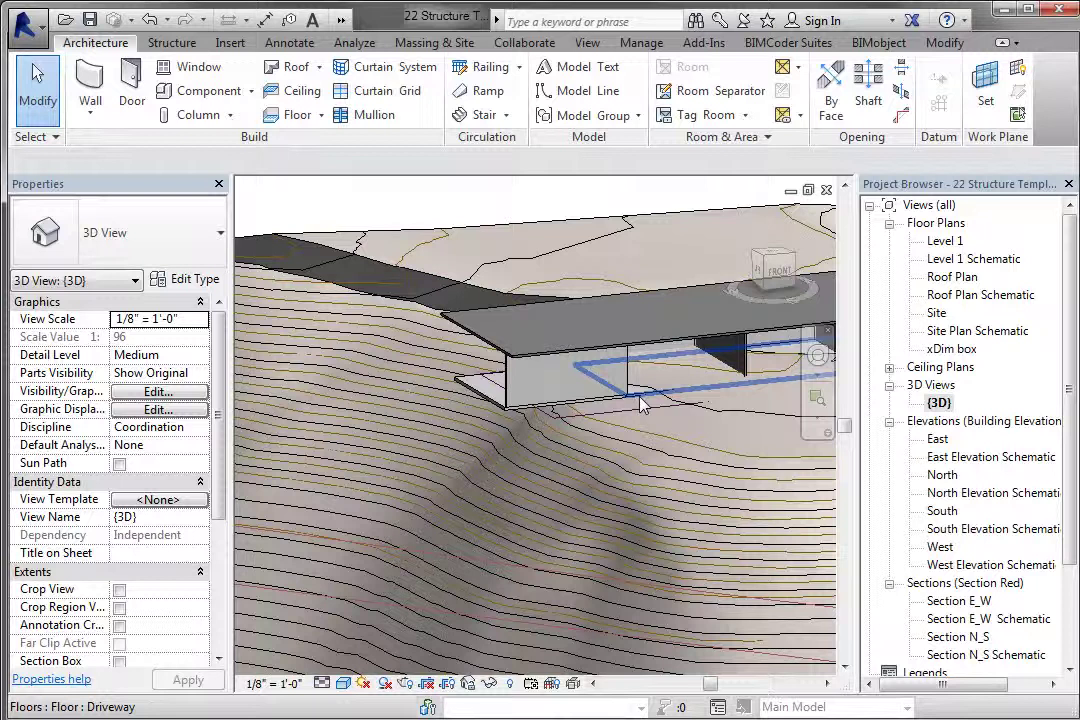
shift+middle_drag(493, 410, 605, 422)
scroll(625, 430, up, 3)
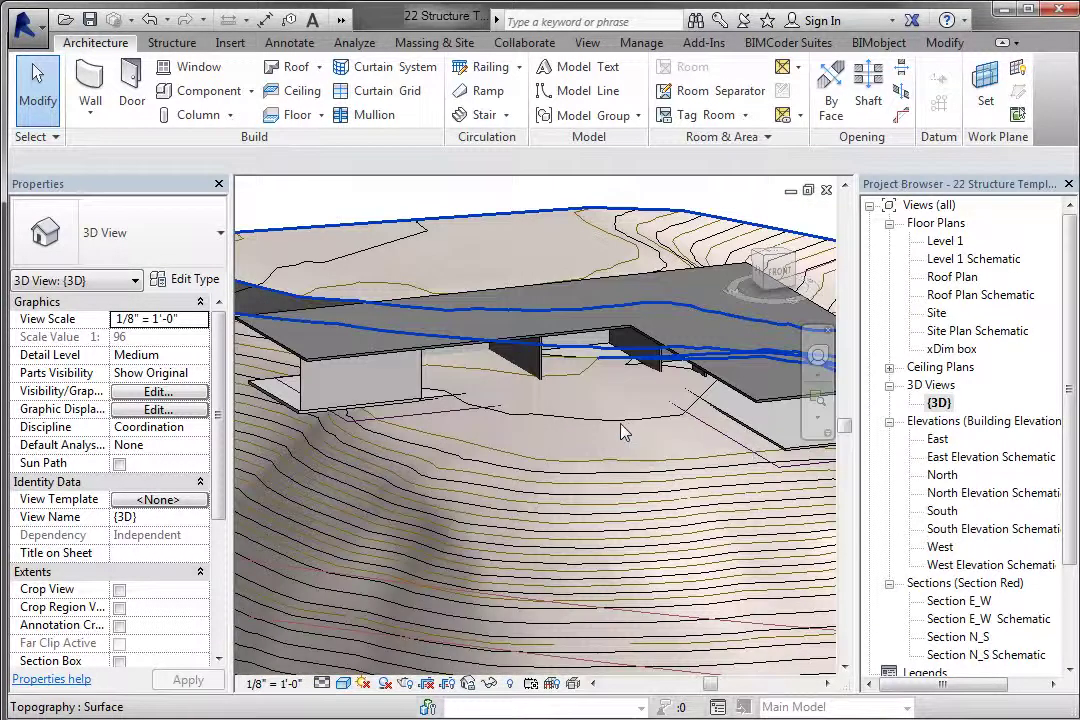
shift+middle_drag(622, 434, 472, 405)
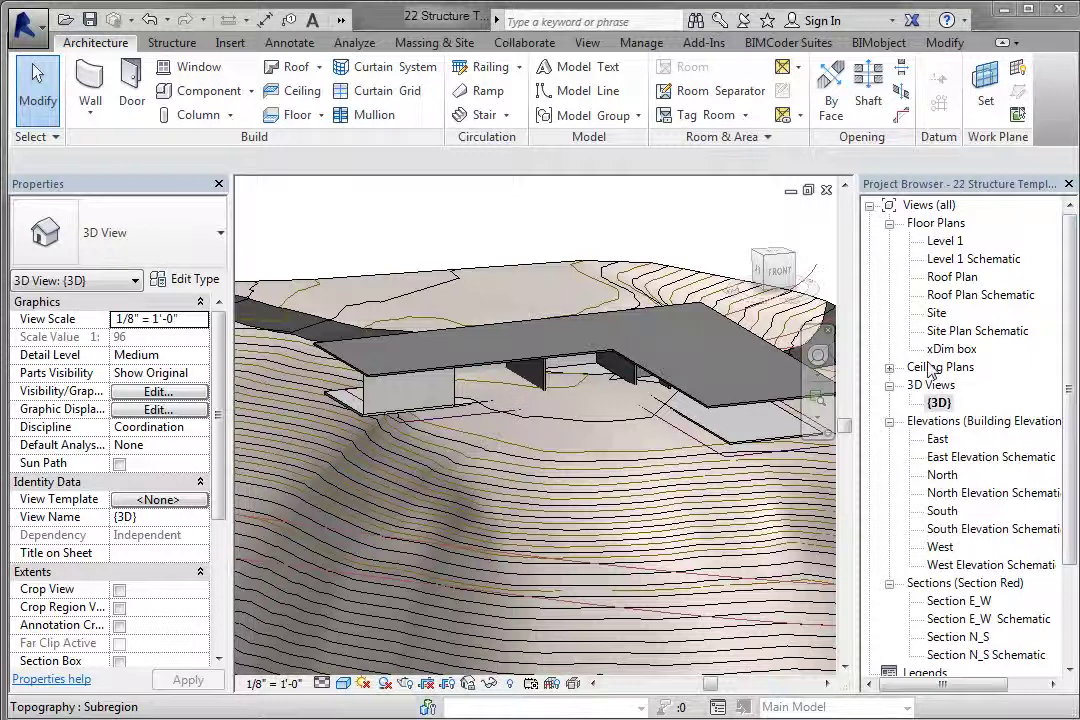
- In the Level 1 floor plan, reveal the hidden elements, unhide the topography surface and leave the reveal mode
double_click(948, 243)
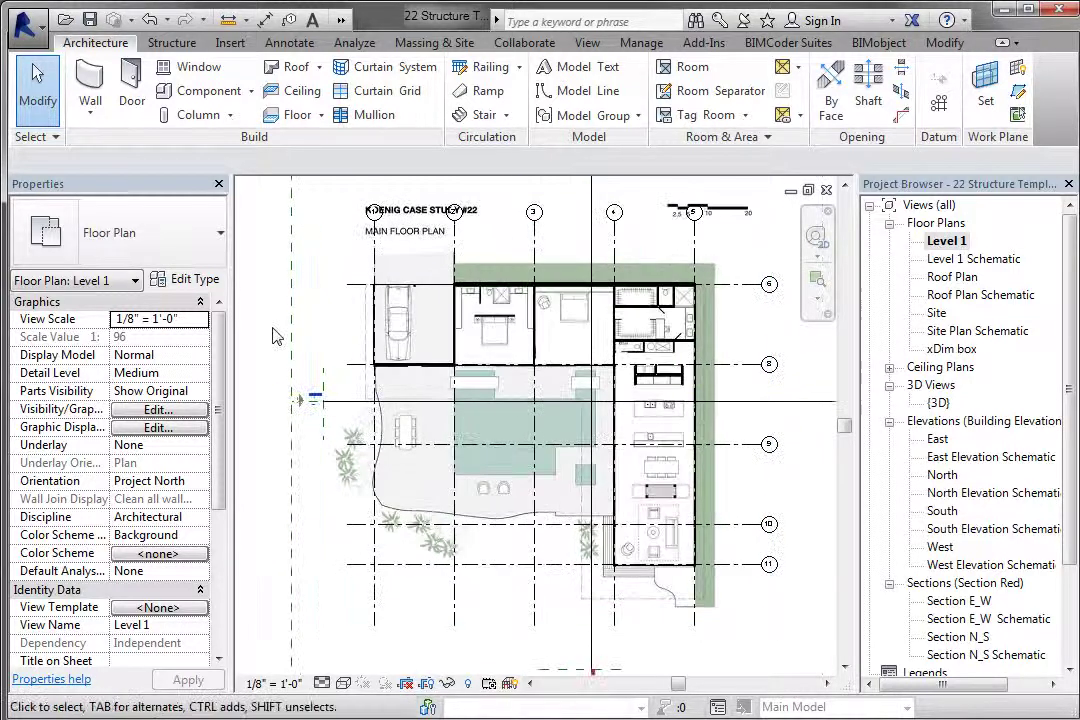
click(467, 684)
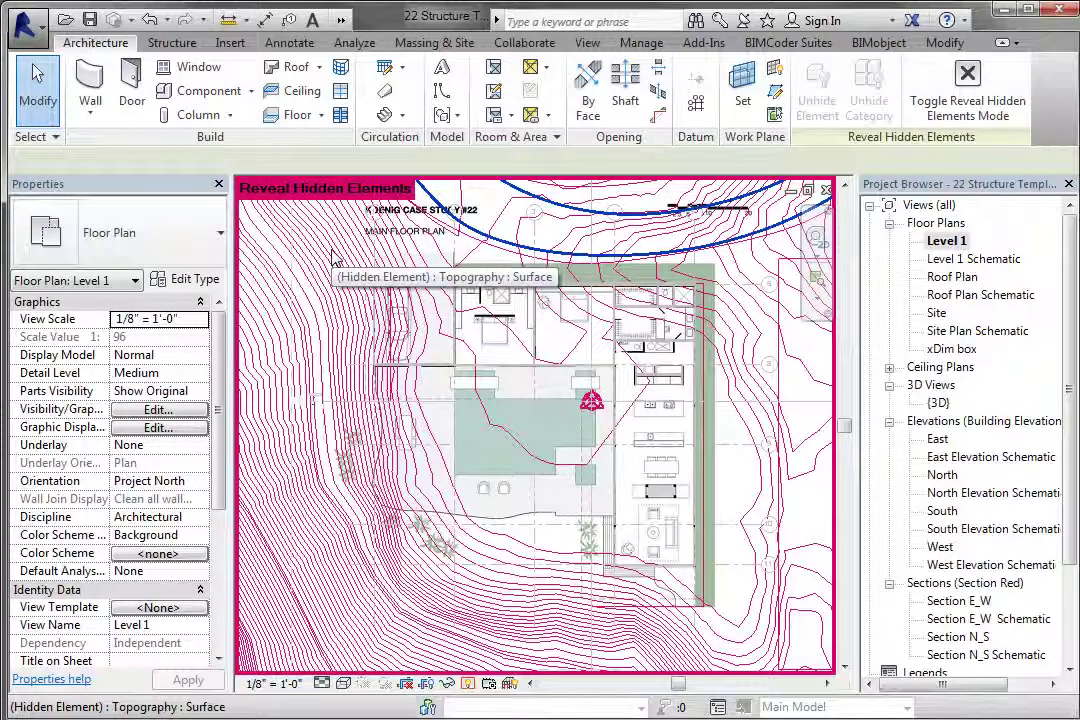
click(336, 258)
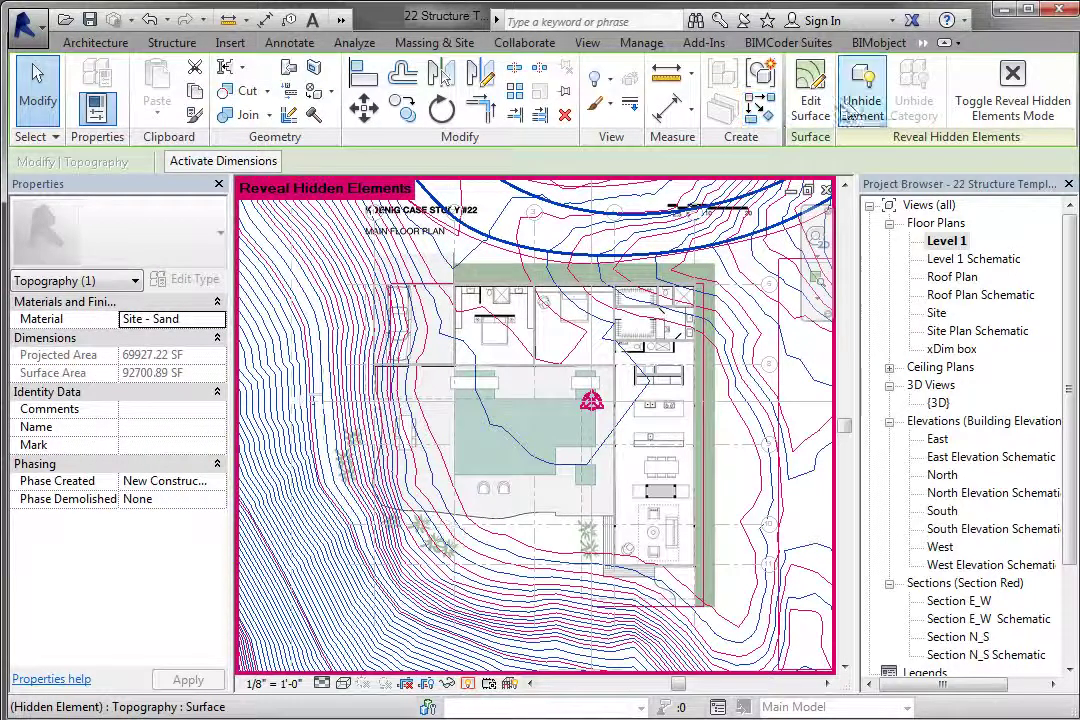
right_click(339, 258)
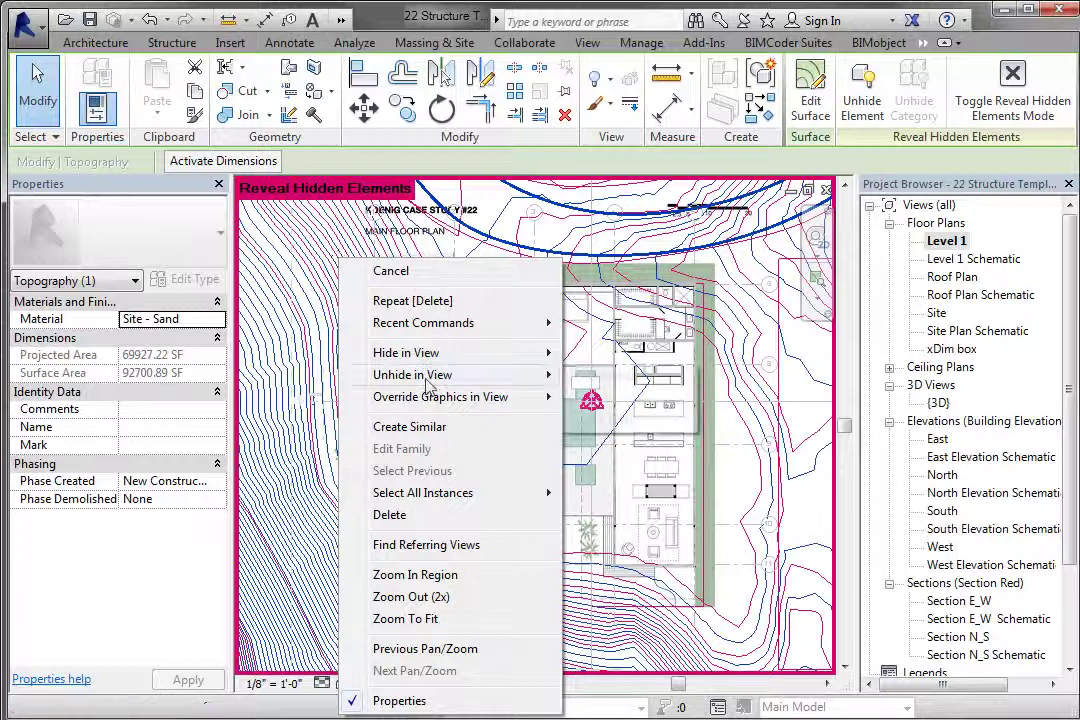
mouse_move(474, 385)
click(605, 375)
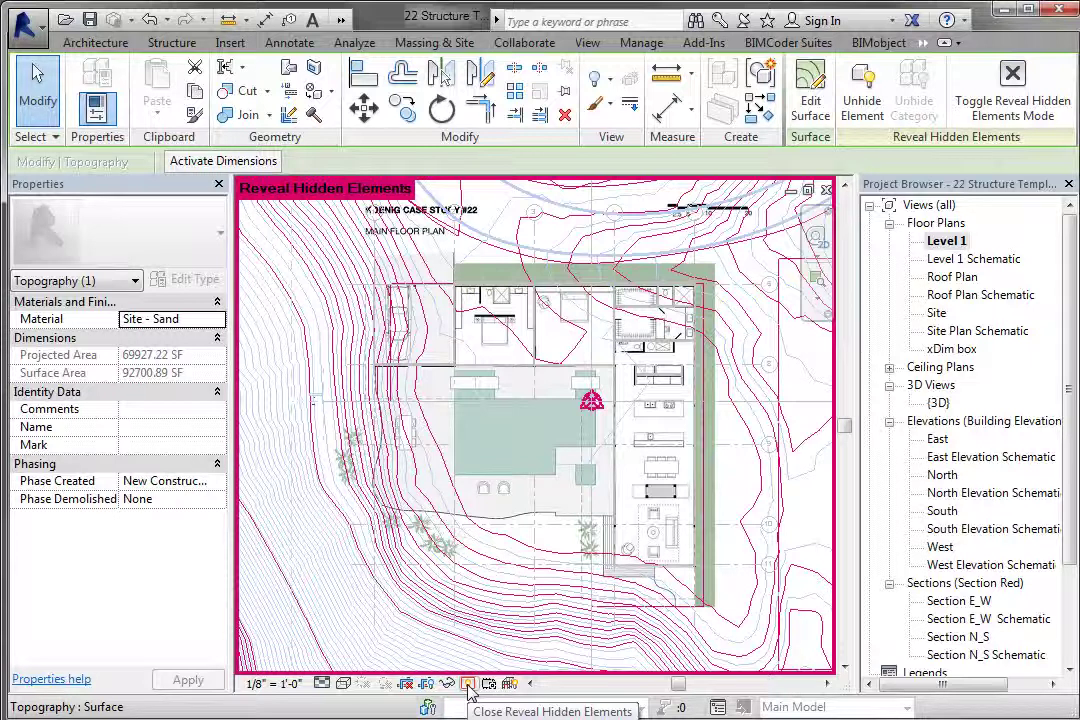
click(1012, 76)
key(Escape)
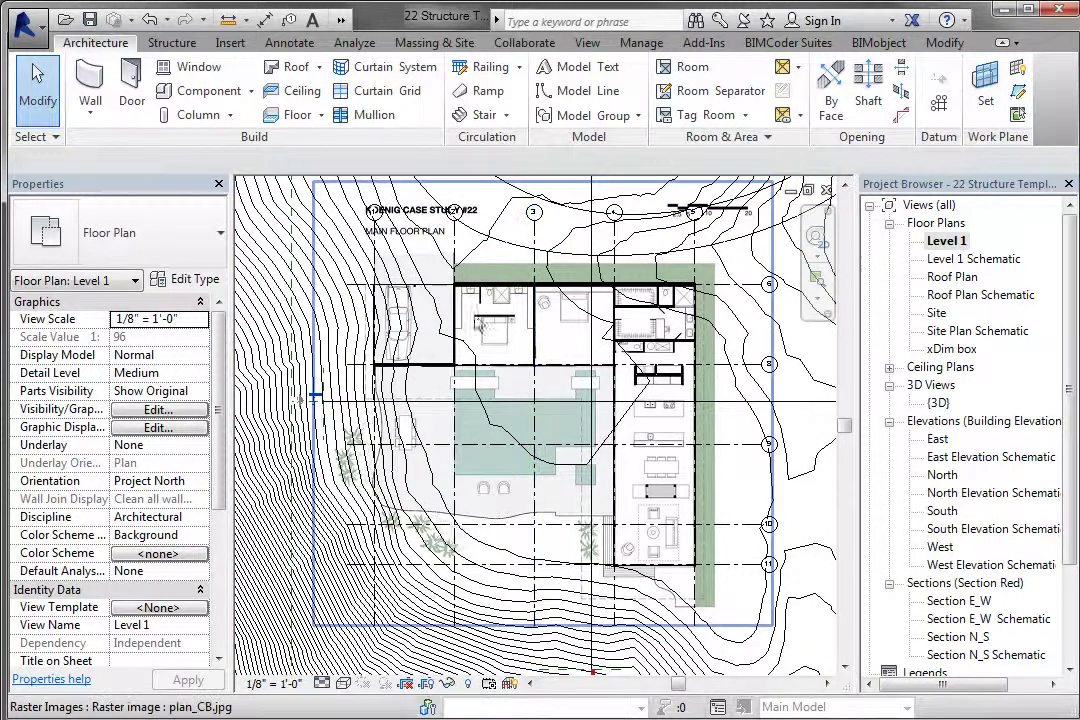
- Set the Level 1 floor plan's visual style to Shaded
click(342, 685)
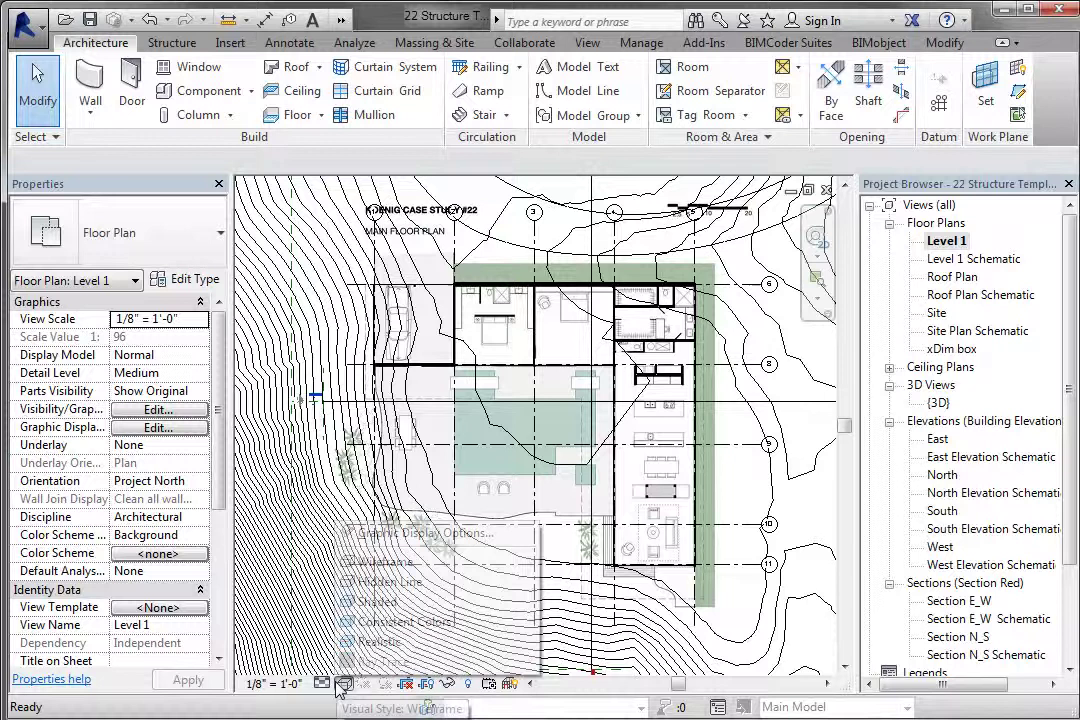
click(370, 602)
scroll(506, 306, up, 3)
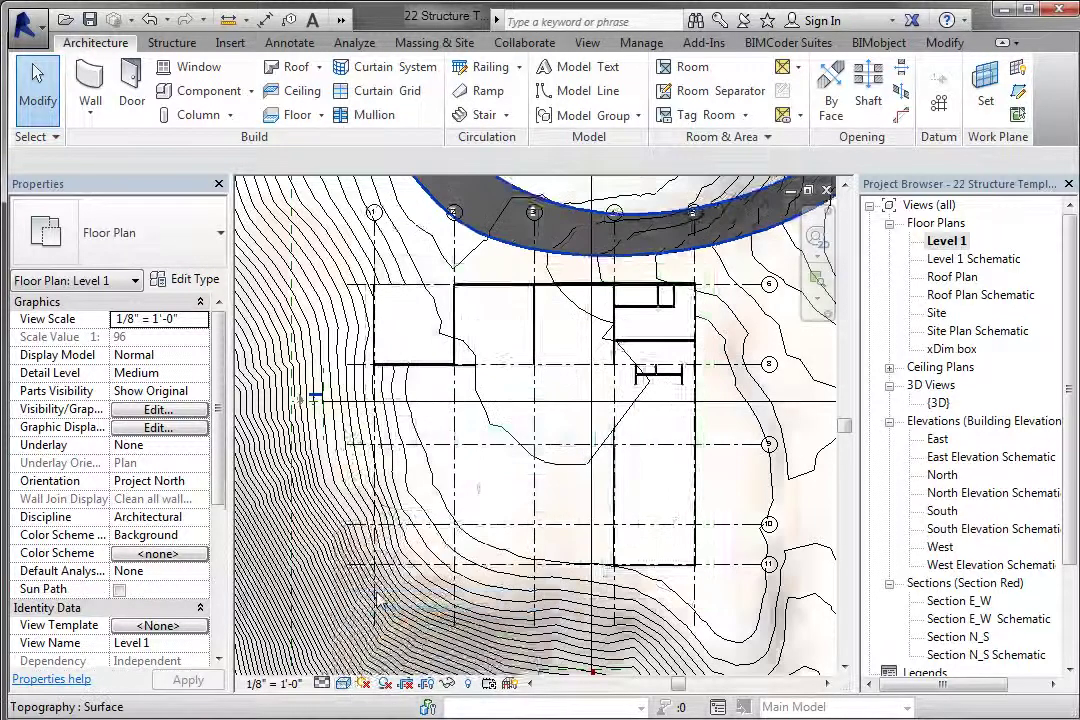
- Edit the Site - Sand topography surface and delete the eleven elevation points in and just outside the house's upper wing
scroll(510, 320, up, 3)
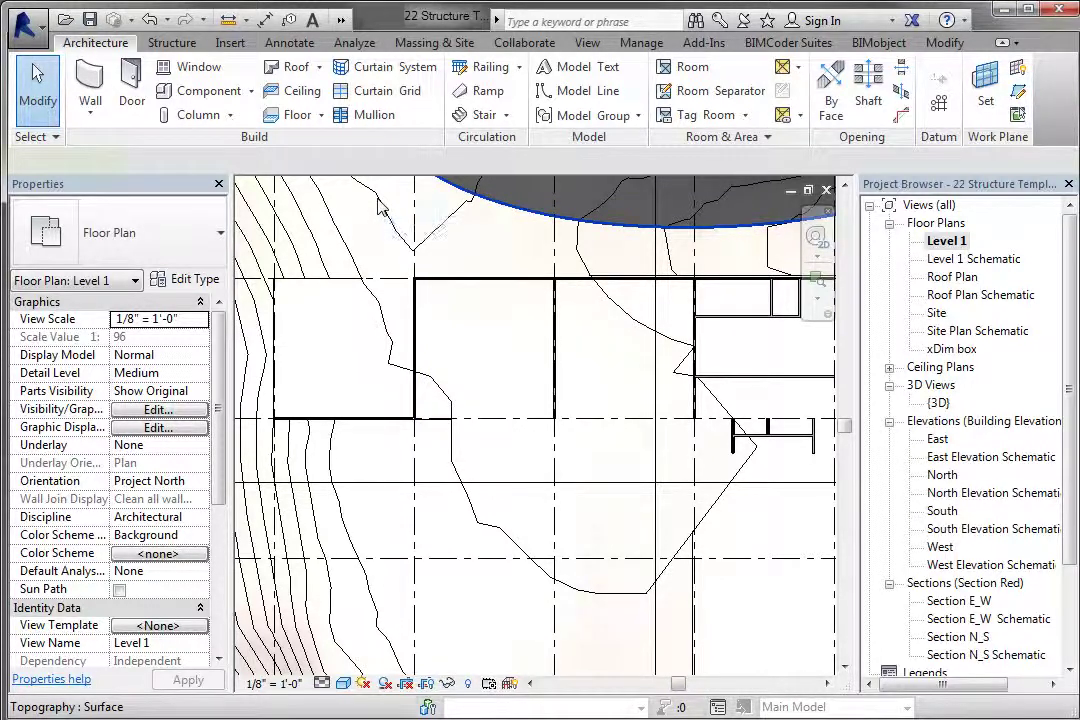
click(590, 252)
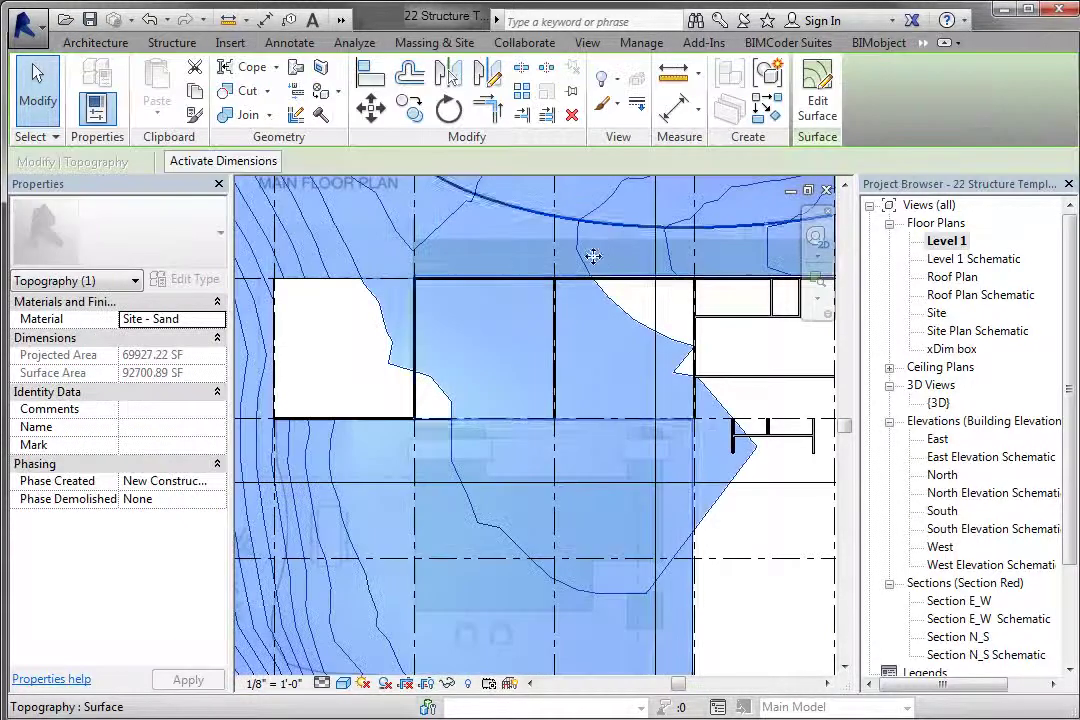
click(813, 97)
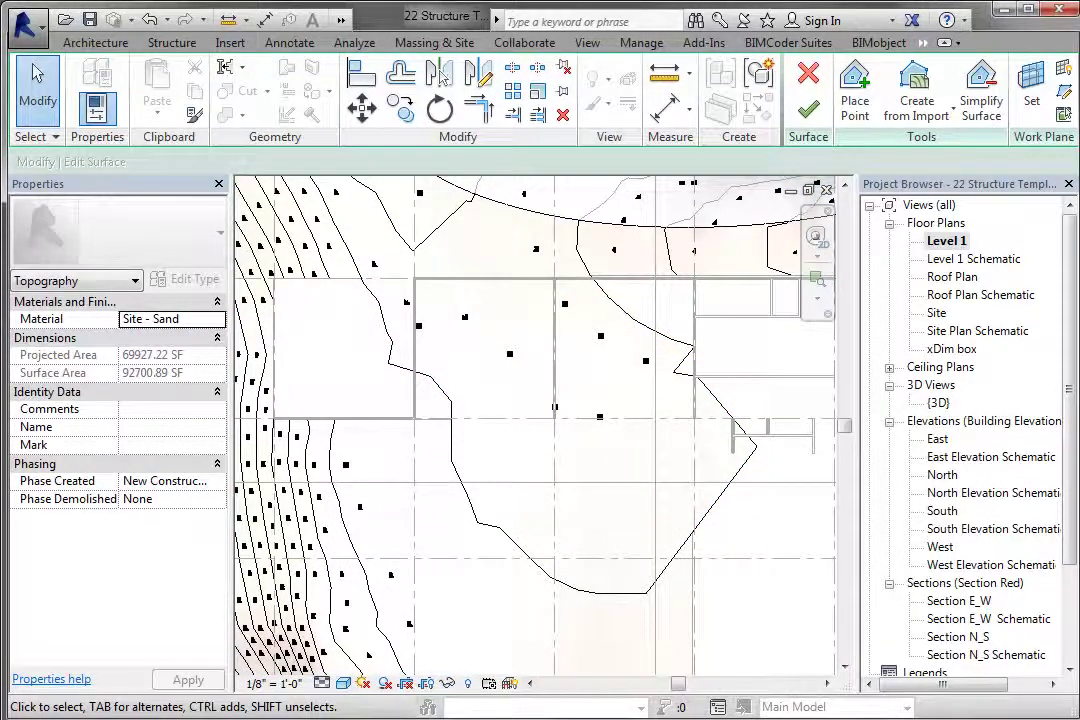
drag(913, 567, 865, 589)
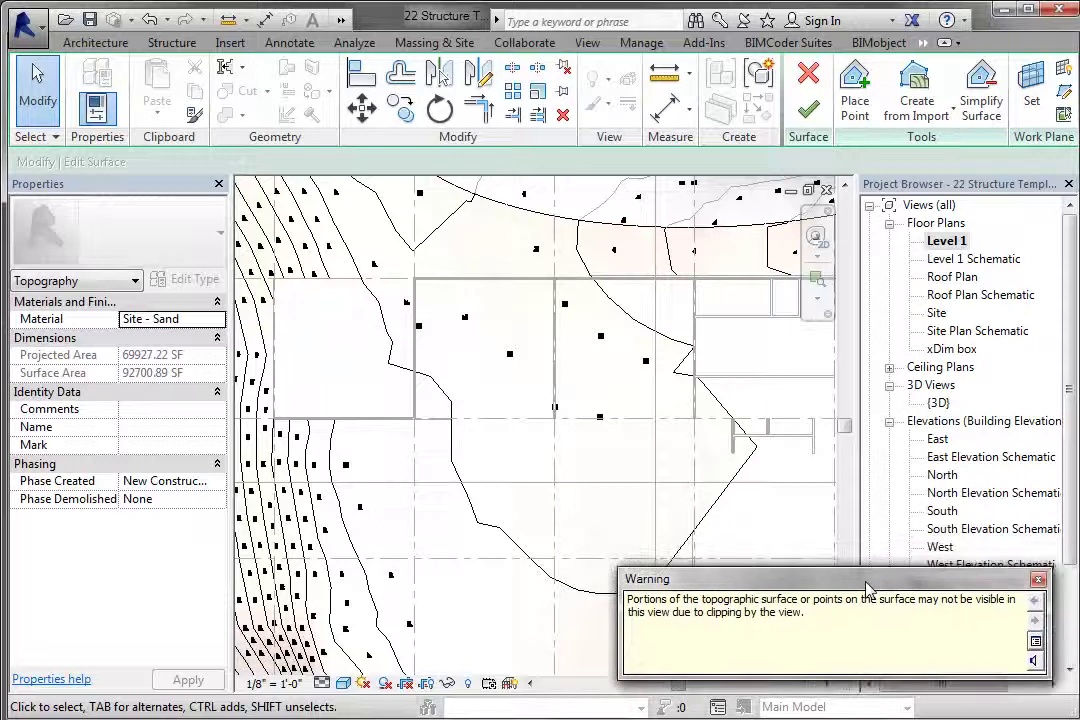
click(1039, 580)
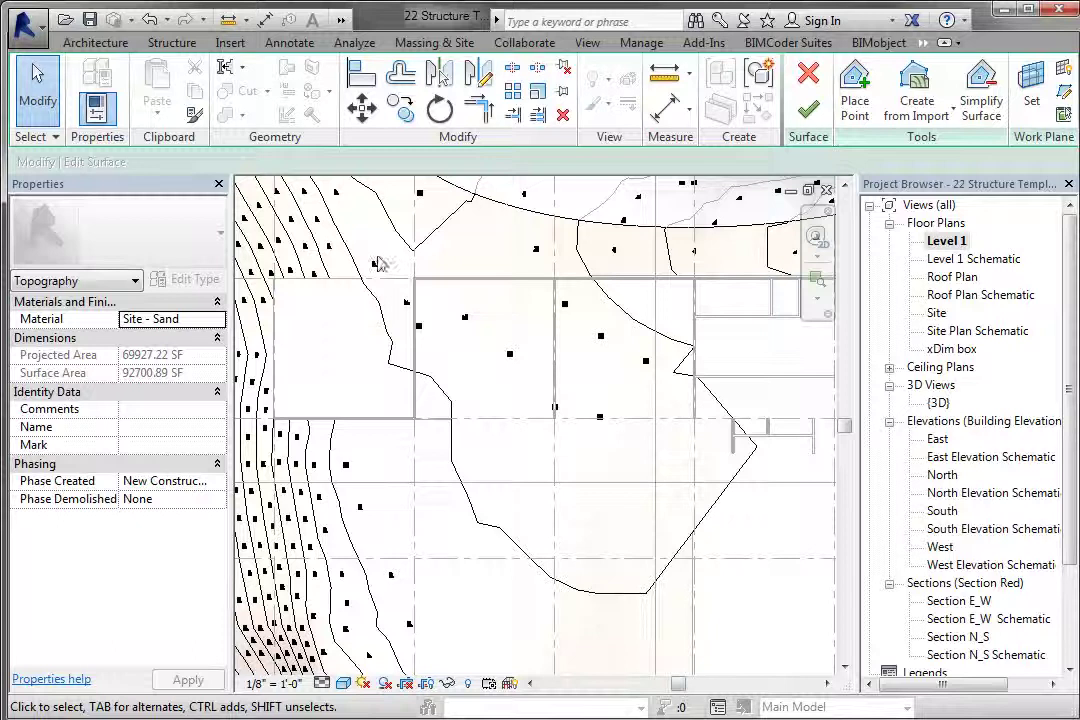
drag(362, 236, 608, 425)
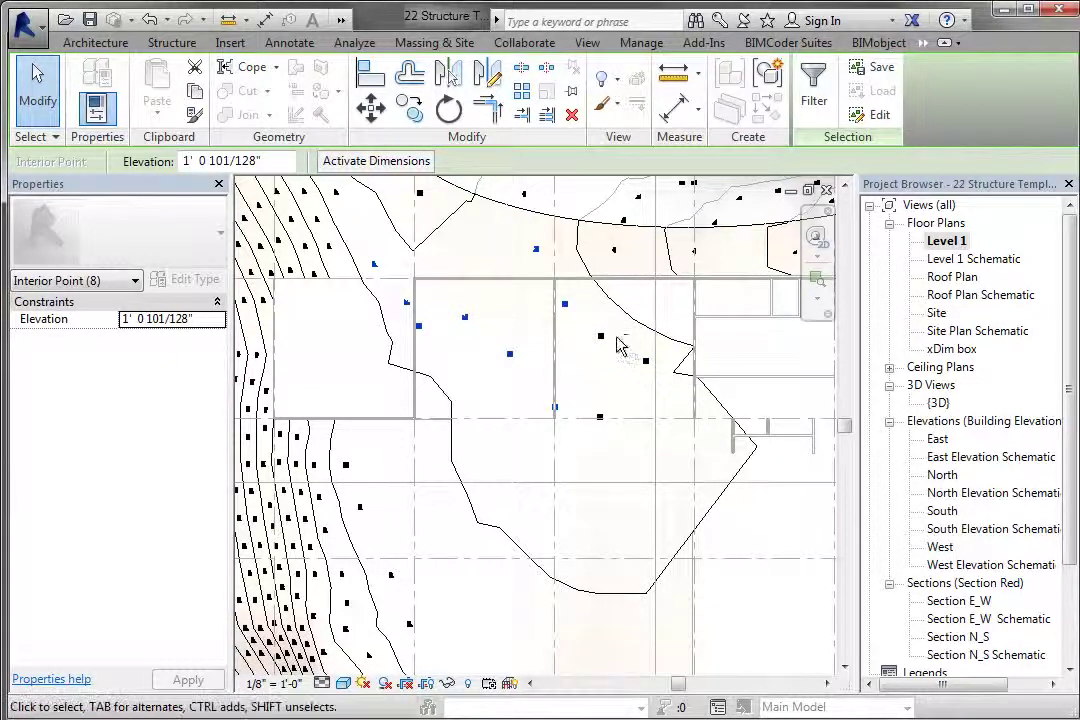
ctrl+drag(540, 330, 668, 441)
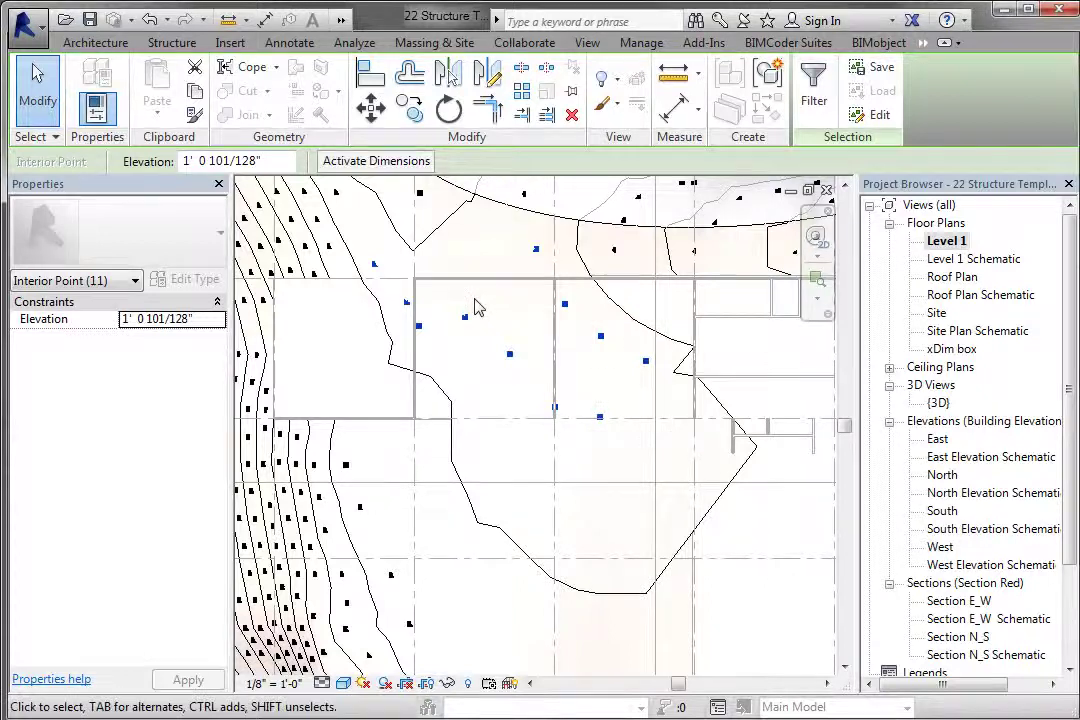
key(Delete)
- Delete the stray elevation points on and beside the driveway between grids 2 and 4, and finish the surface edit
scroll(645, 525, down, 2)
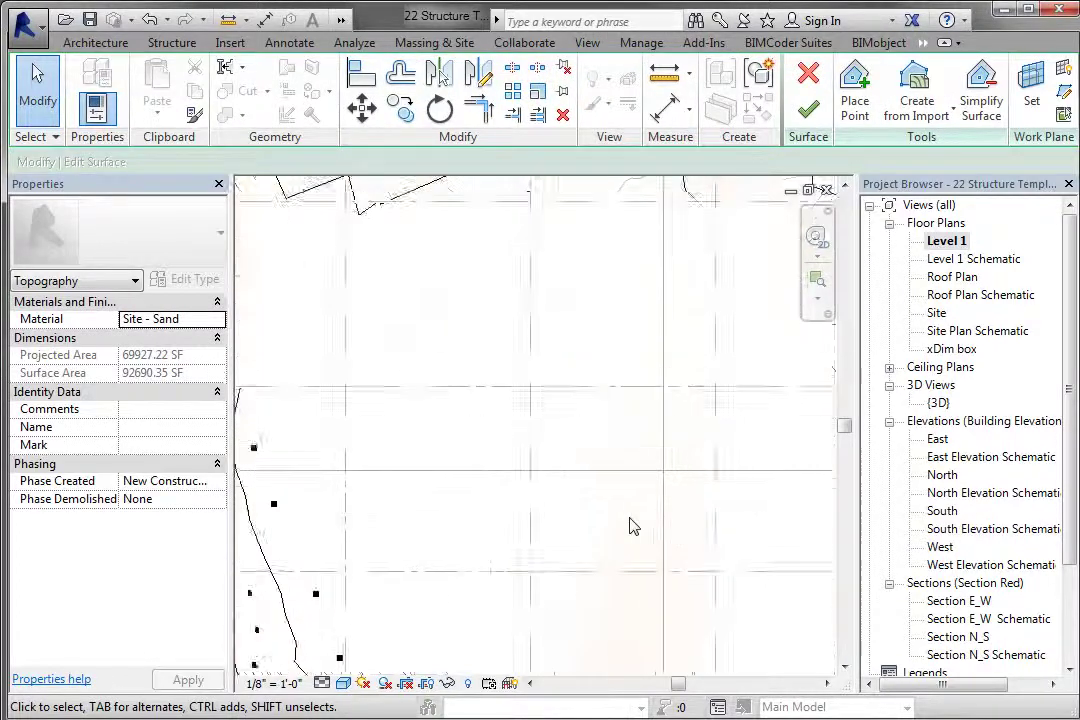
scroll(522, 314, up, 3)
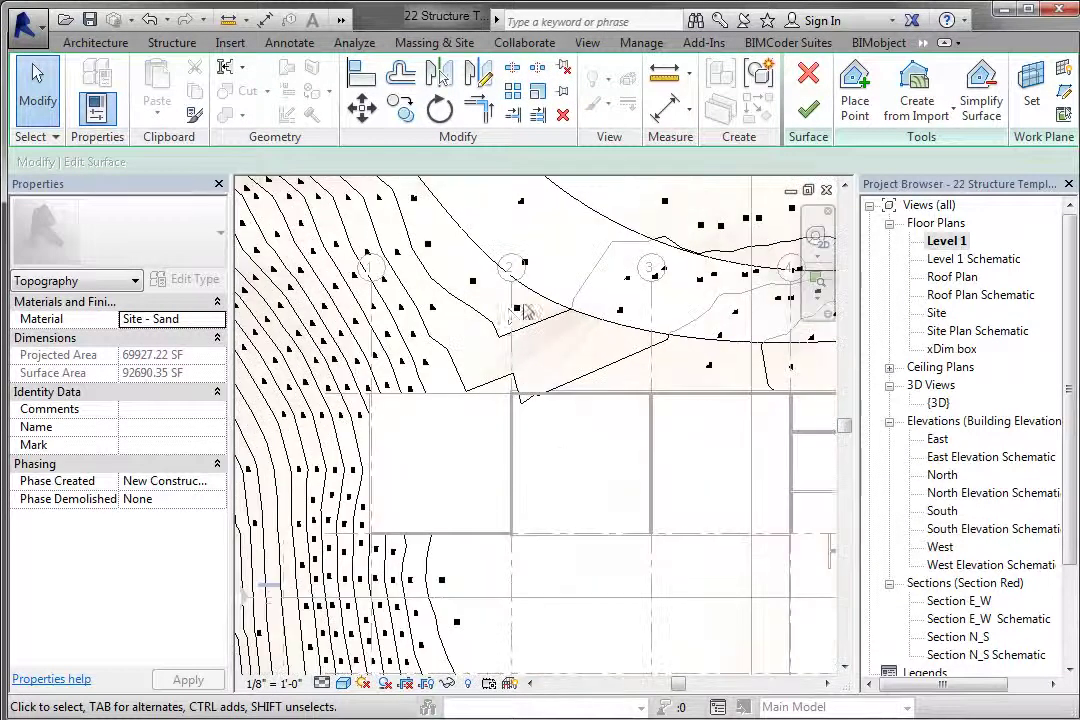
click(517, 310)
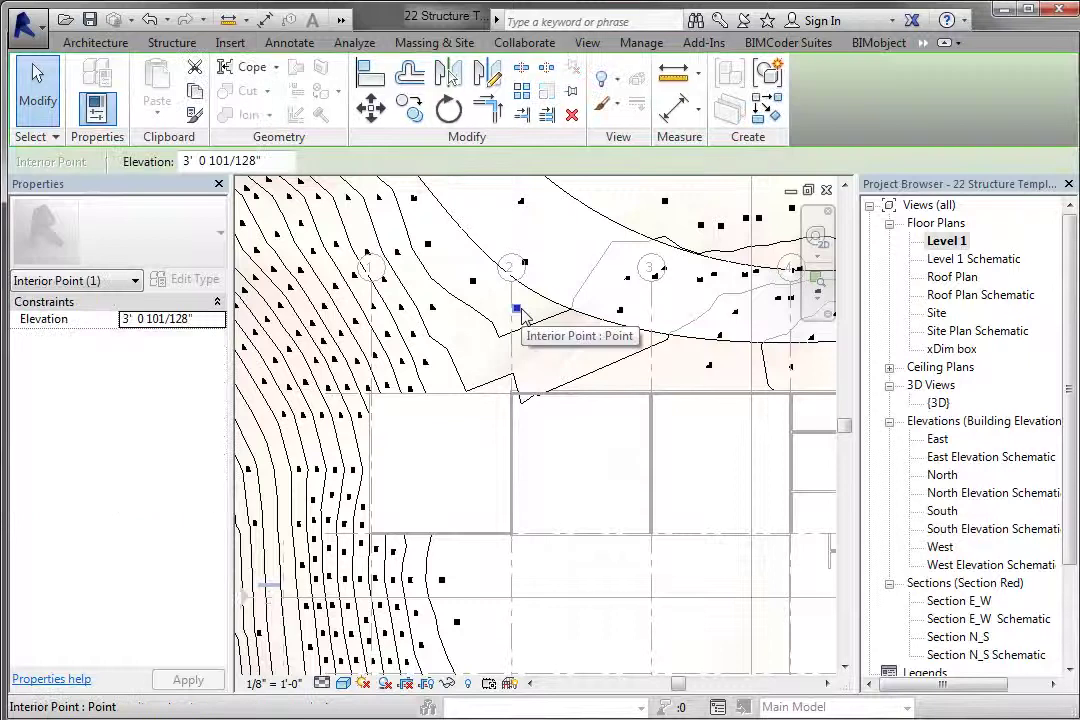
key(Escape)
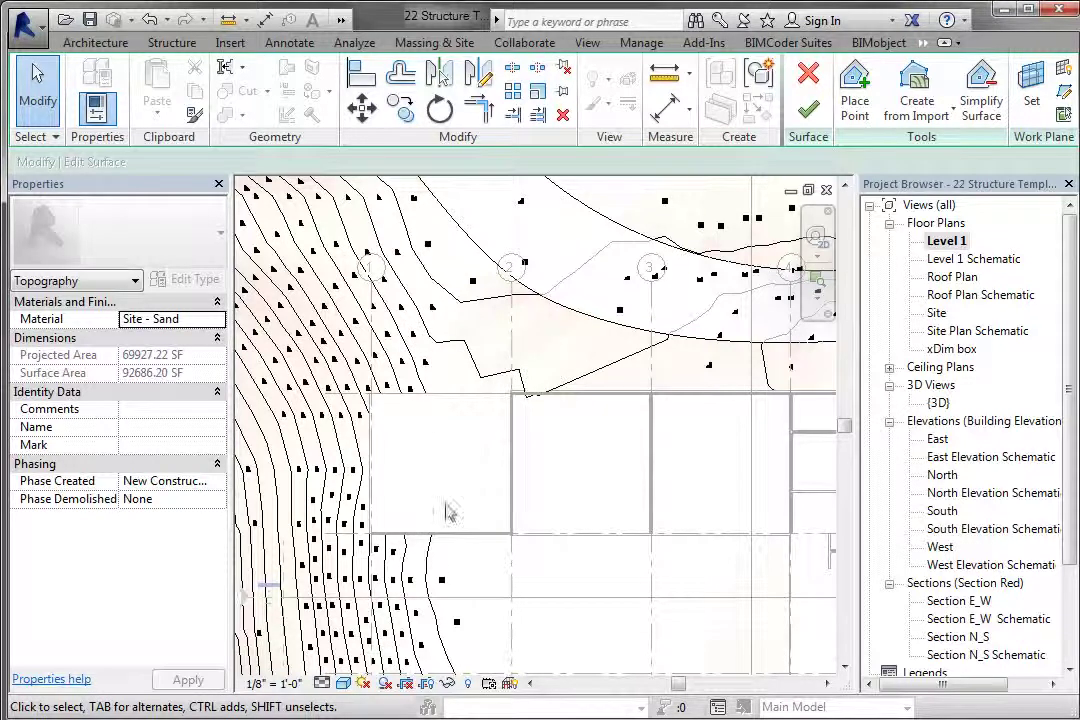
scroll(510, 365, down, 2)
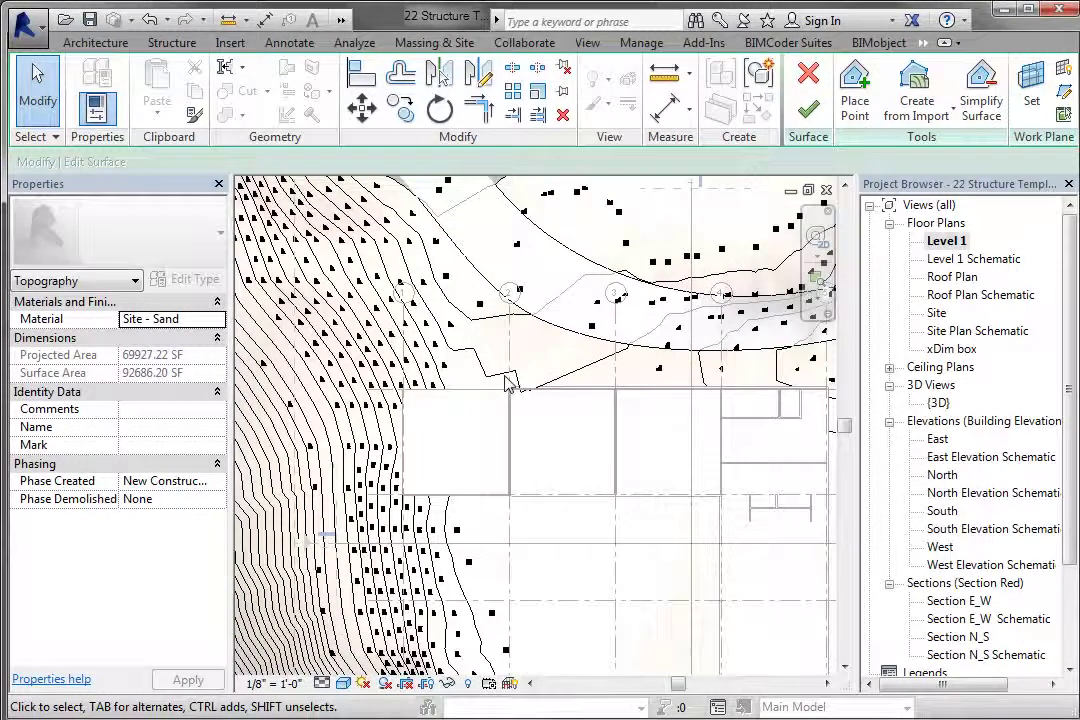
click(660, 373)
key(Delete)
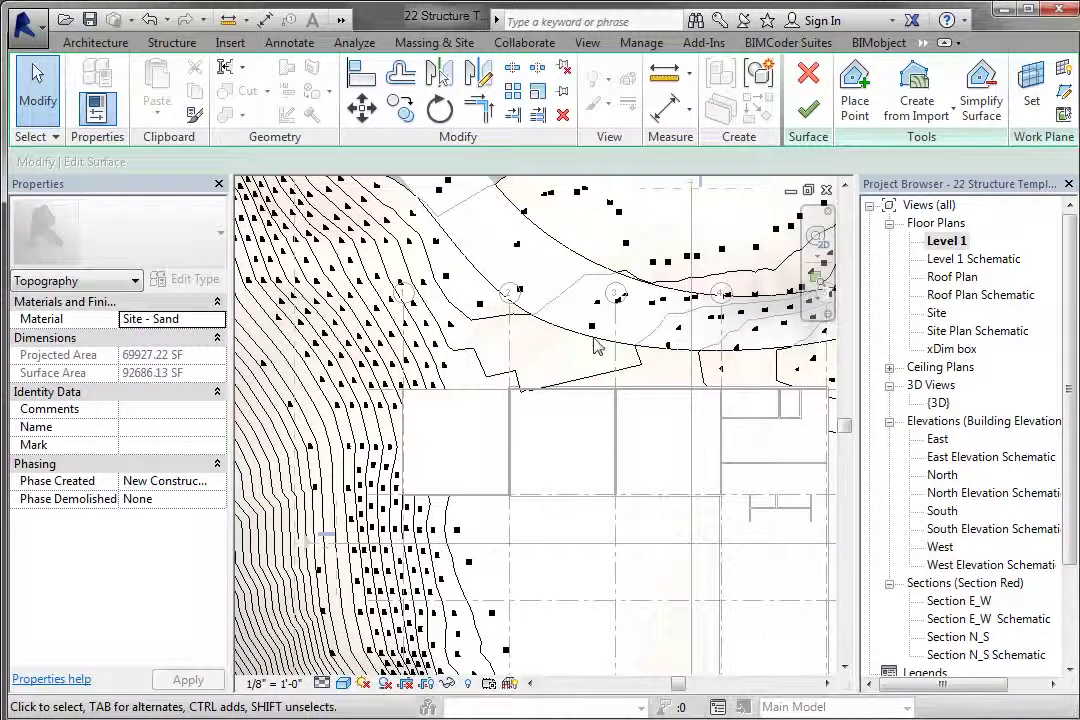
key(Escape)
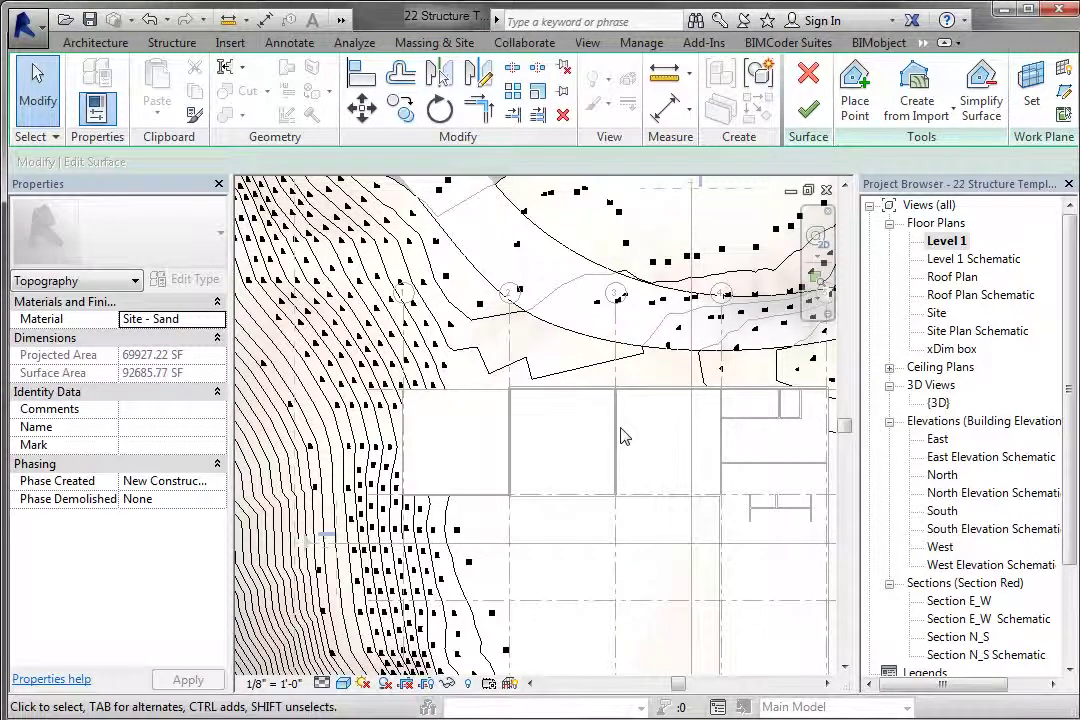
click(594, 312)
key(Delete)
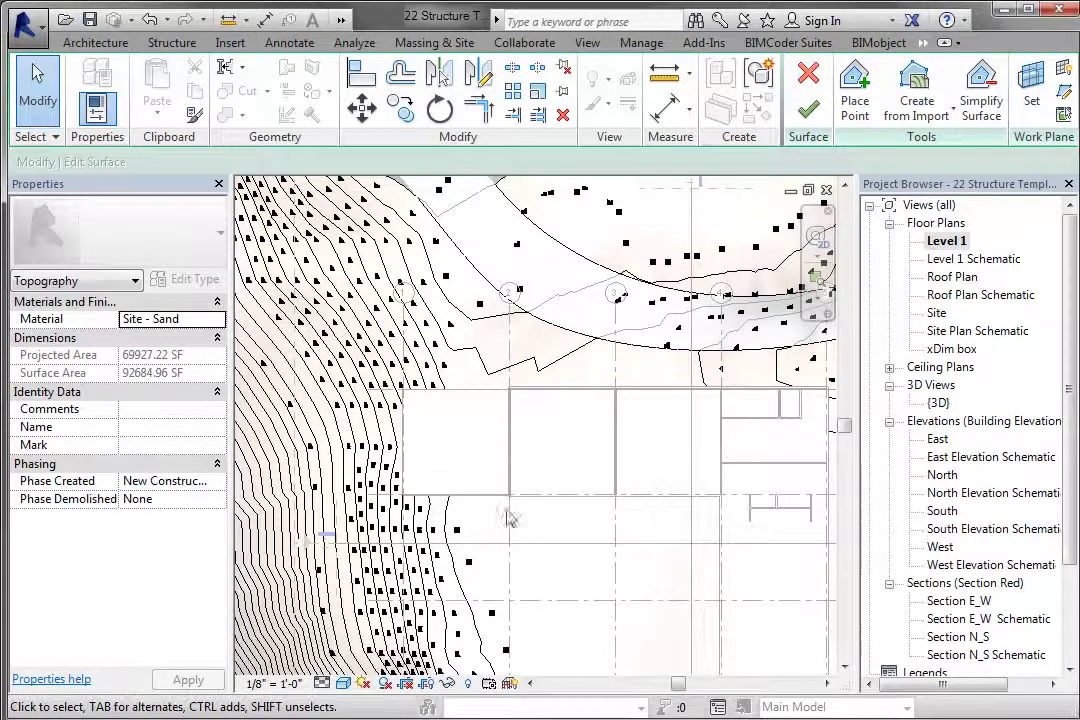
click(814, 120)
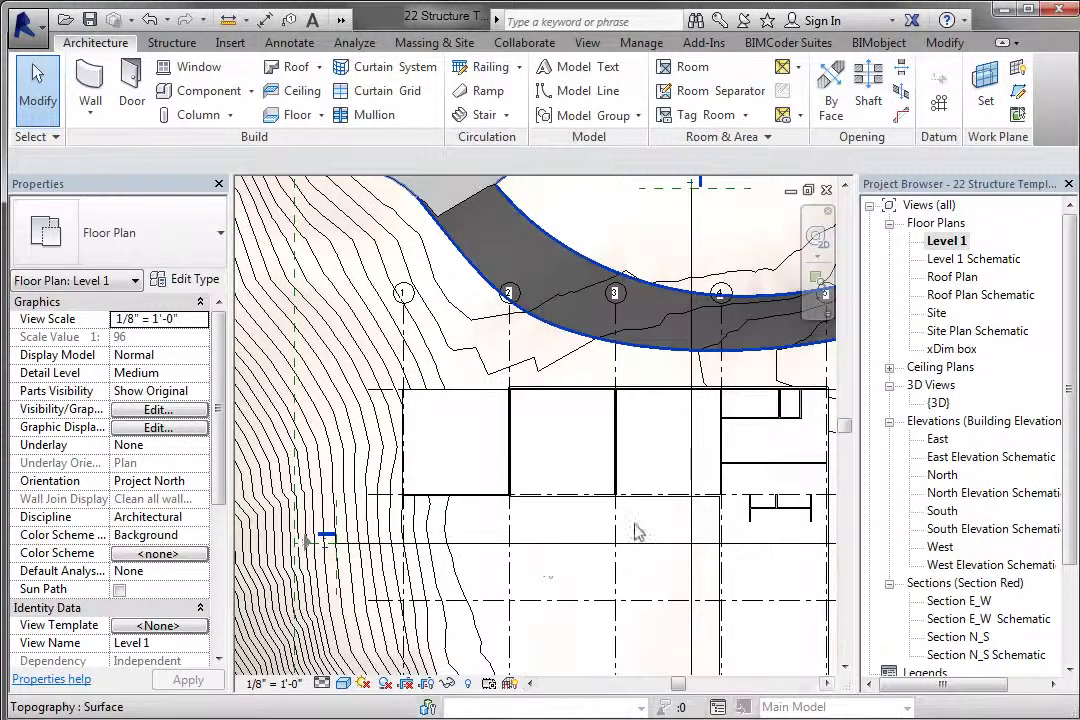
- Duplicate the Level 1 floor plan view
middle_drag(637, 527, 497, 470)
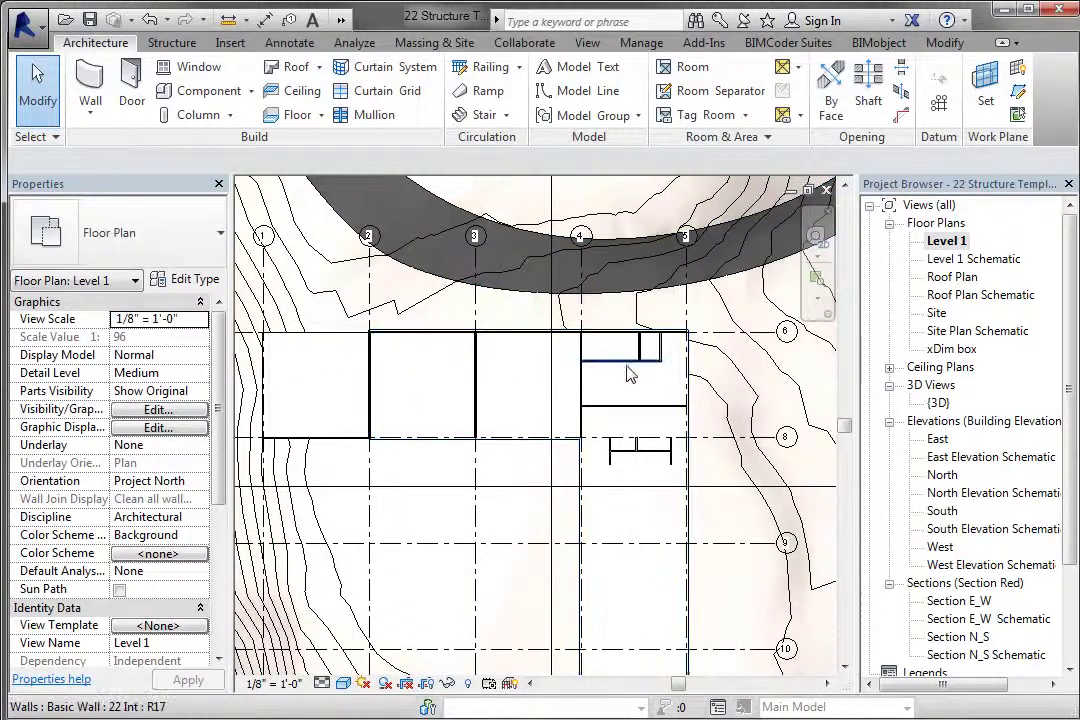
scroll(660, 360, down, 2)
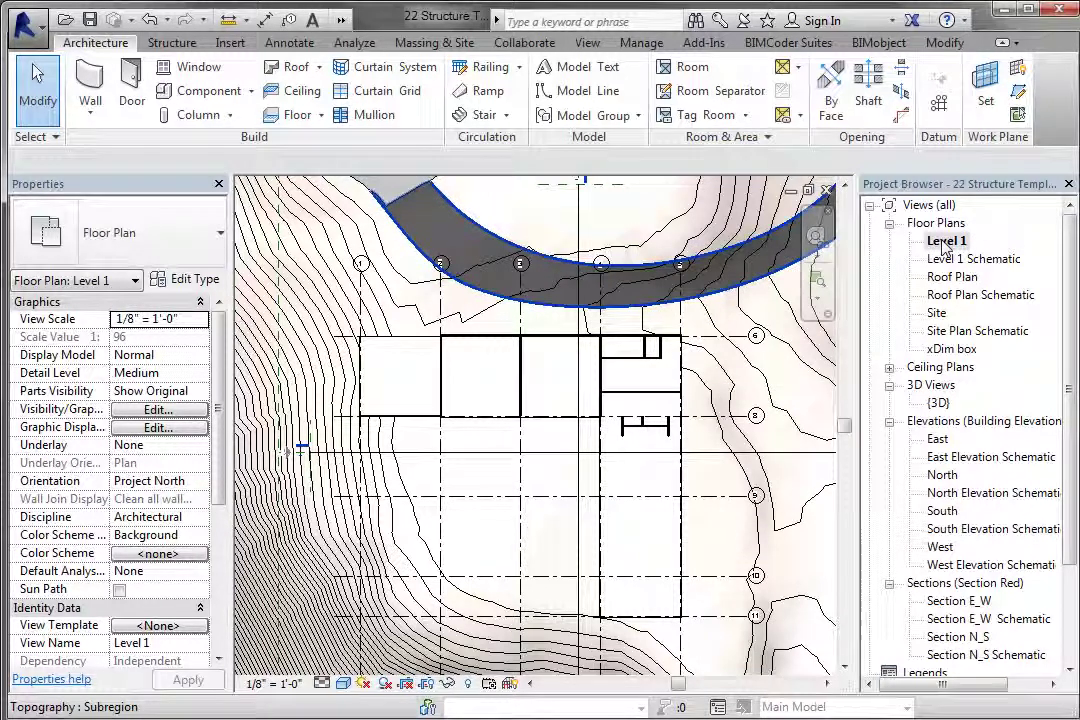
right_click(943, 243)
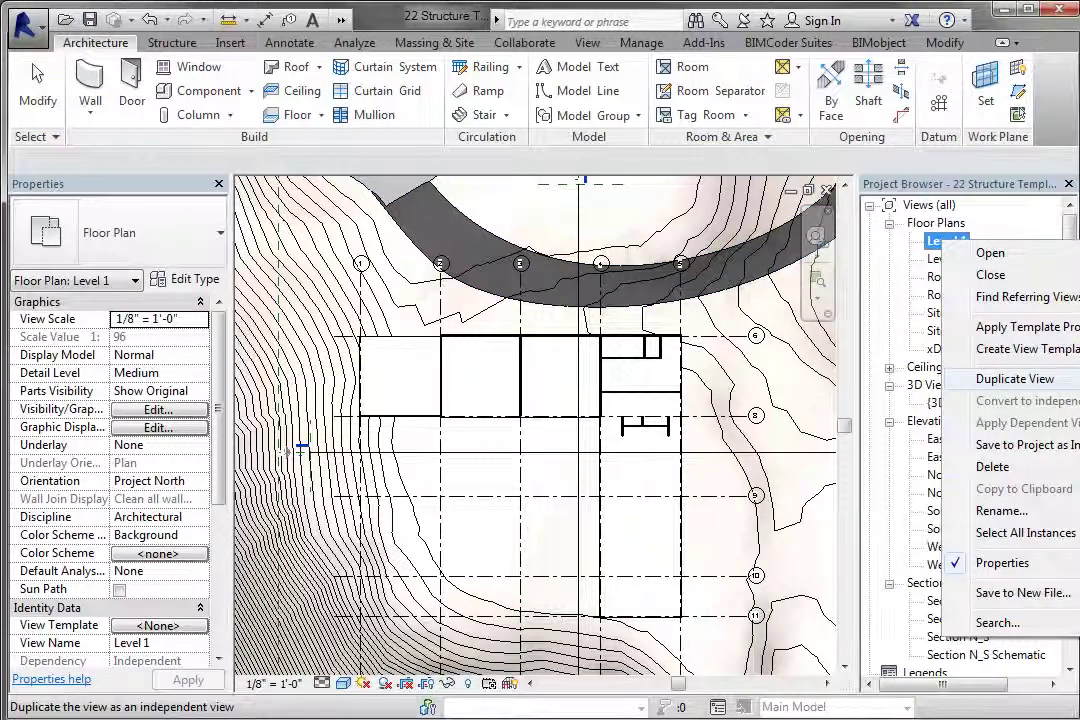
click(1015, 378)
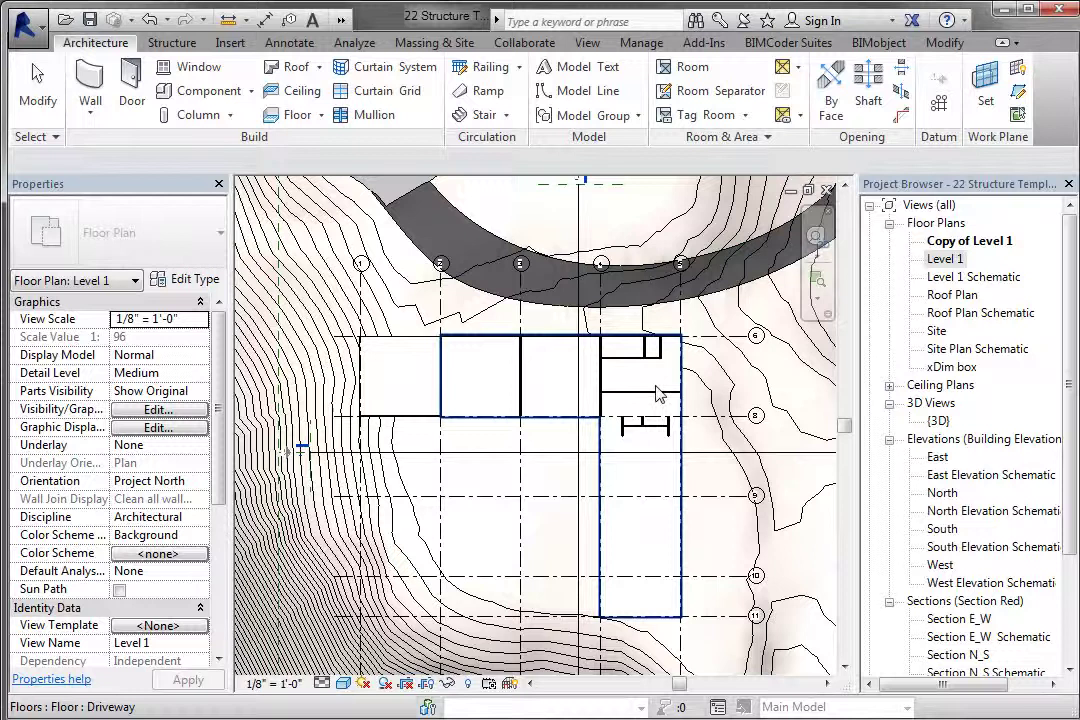
- Rename the duplicated floor plan view as Level 1 Structure
click(960, 242)
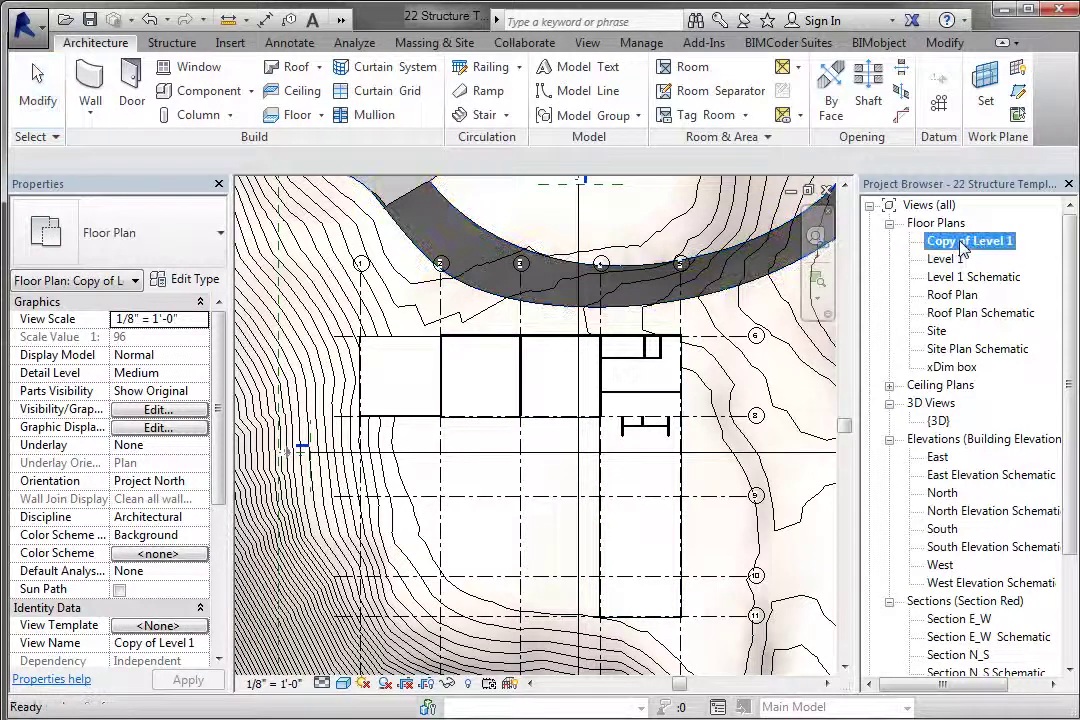
right_click(960, 243)
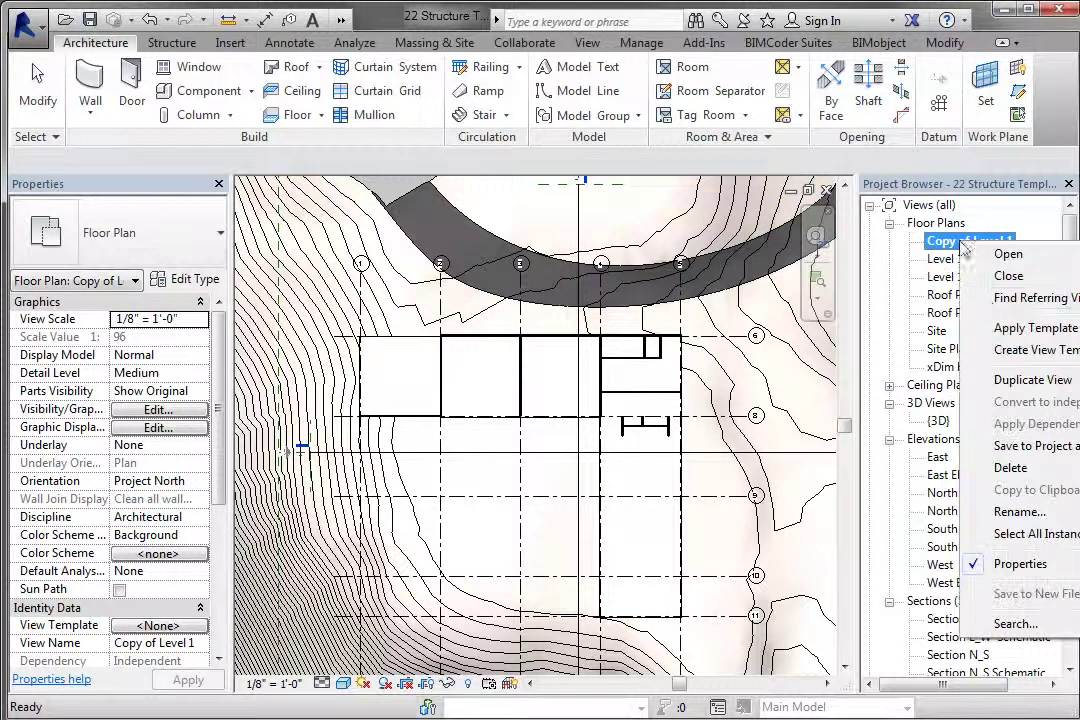
click(1020, 512)
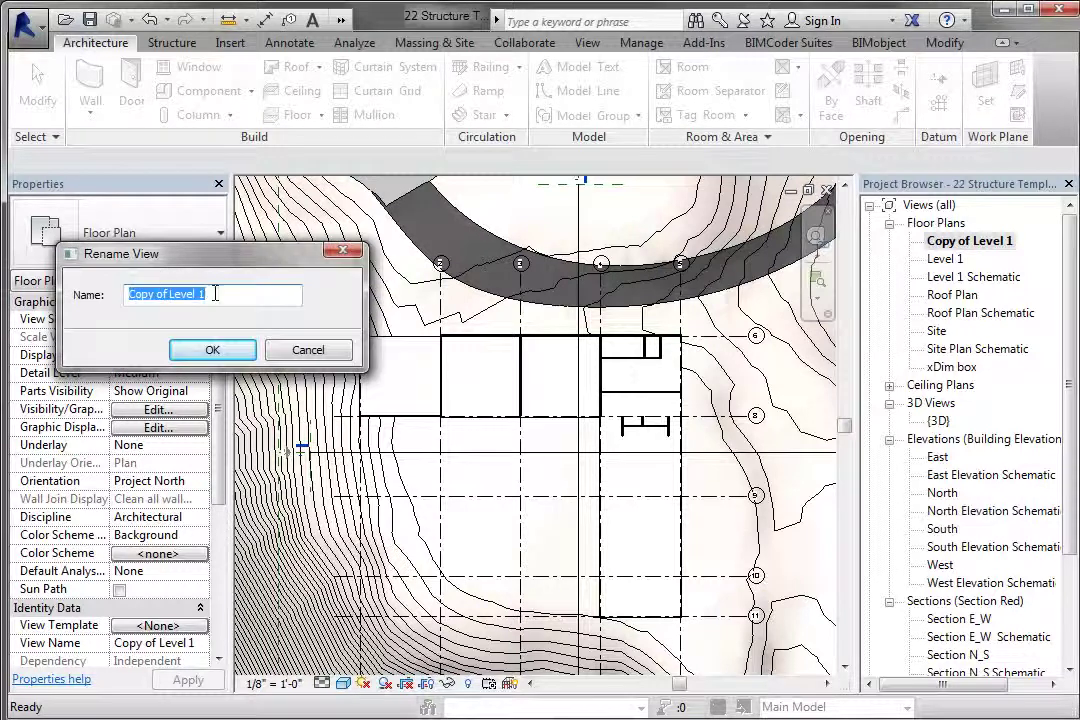
drag(167, 293, 115, 293)
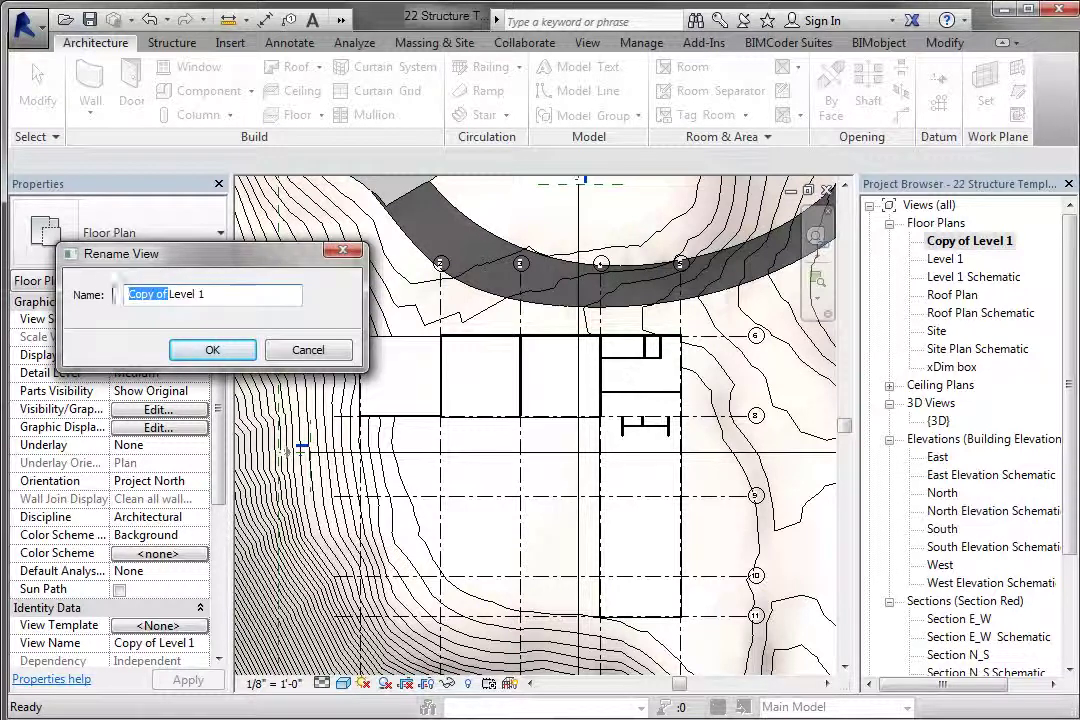
key(Delete)
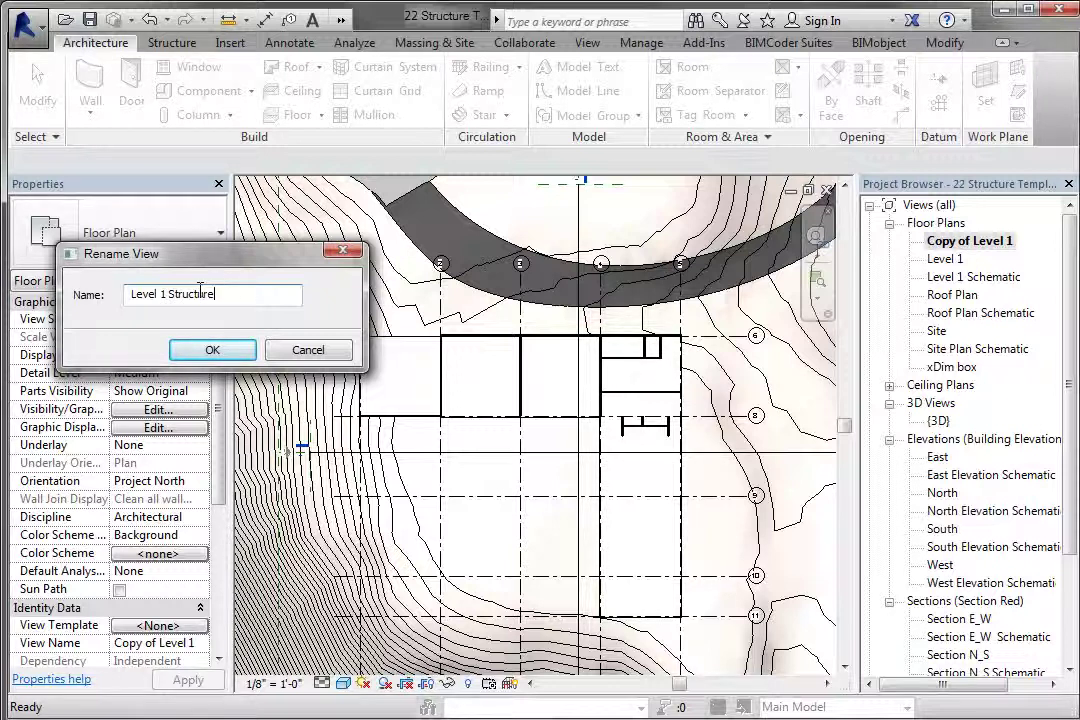
key(Return)
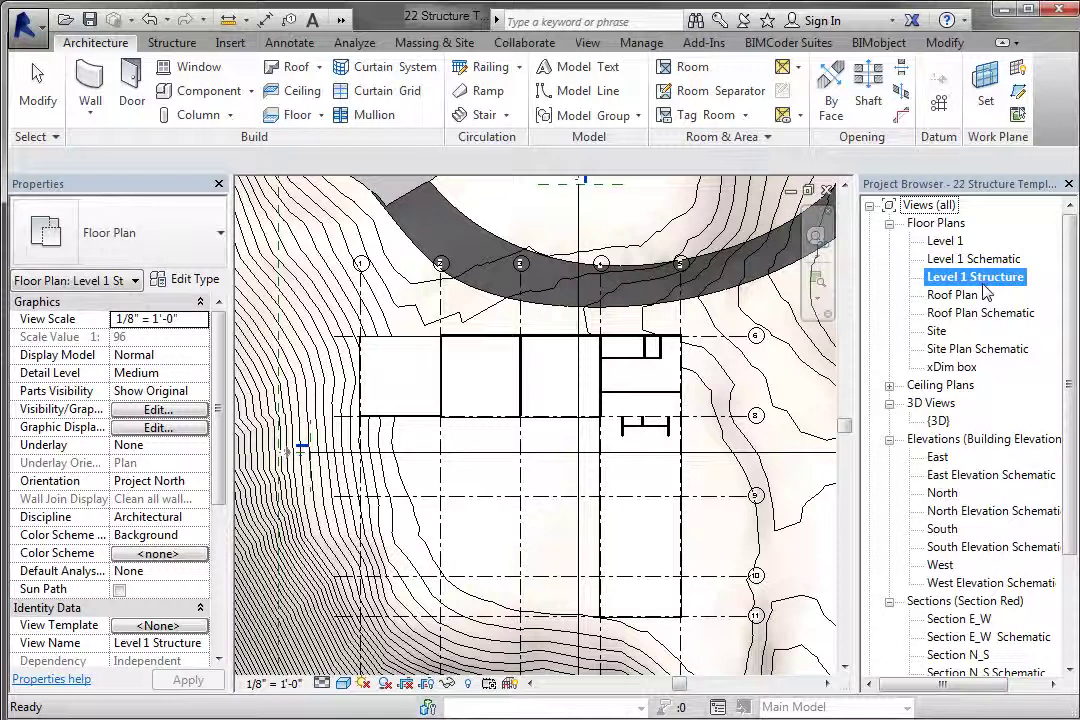
- Review the Structural Framing Plan template's model category overrides and apply that view template to the Level 1 Structure floor plan
right_click(984, 287)
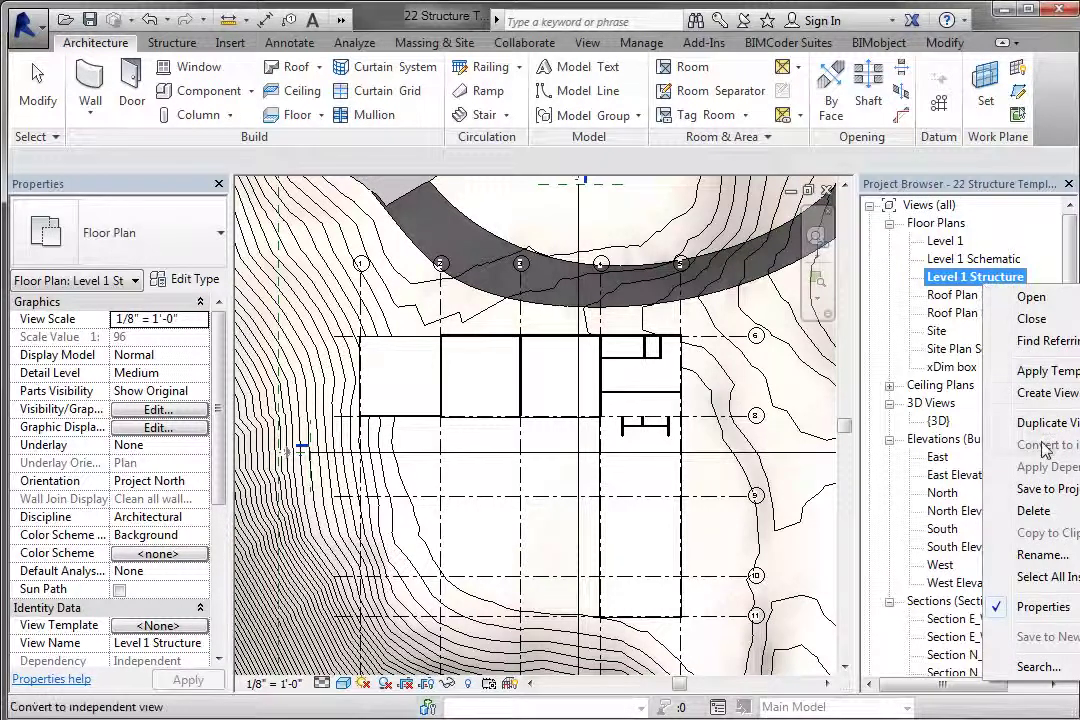
click(1043, 371)
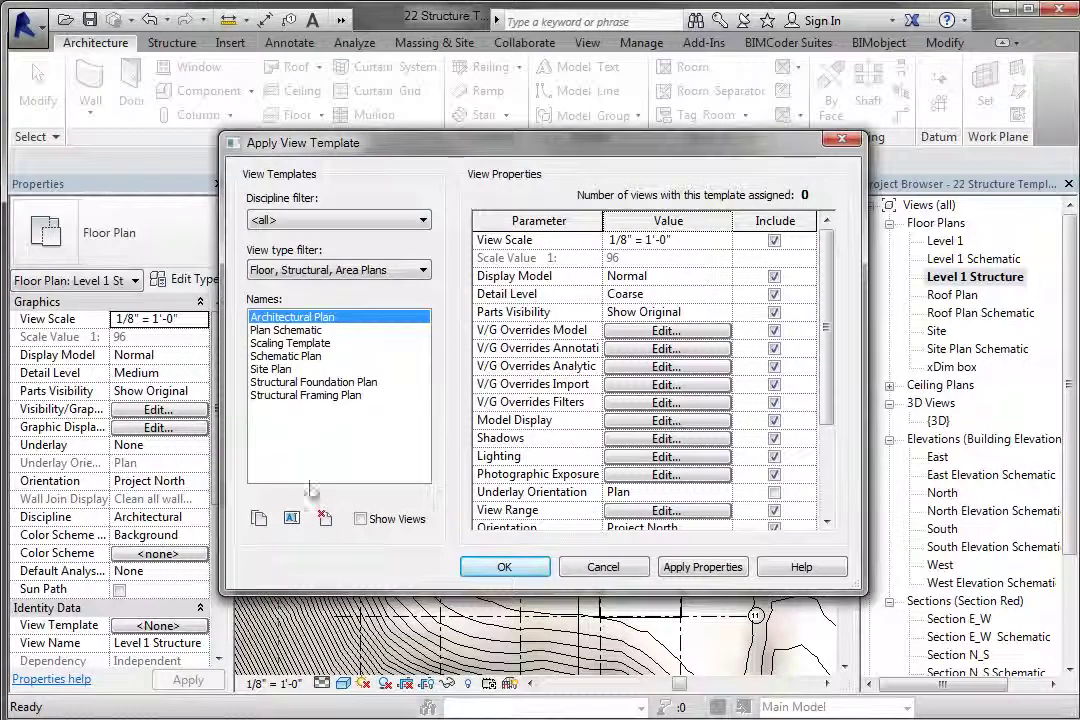
click(287, 396)
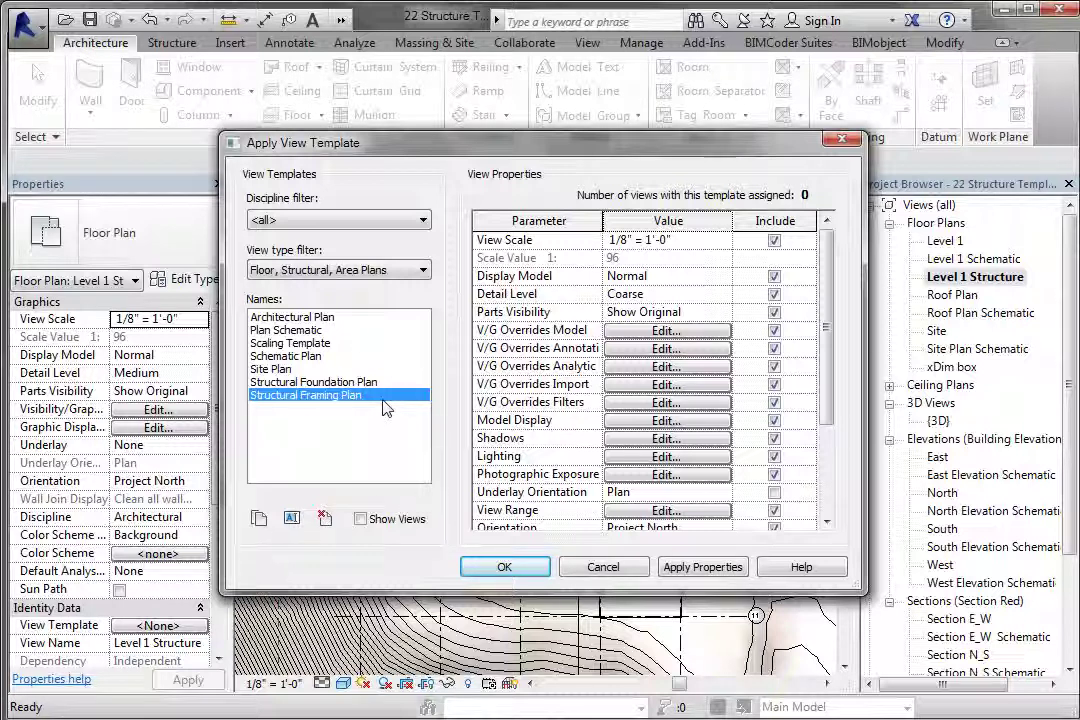
click(638, 333)
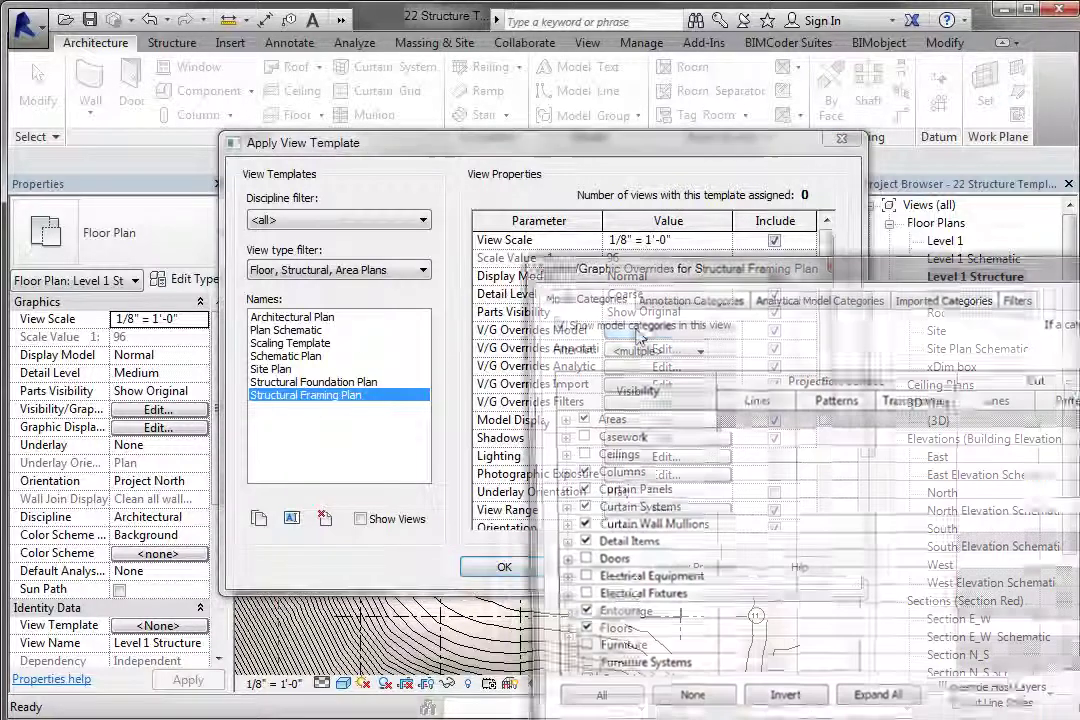
drag(918, 272, 698, 79)
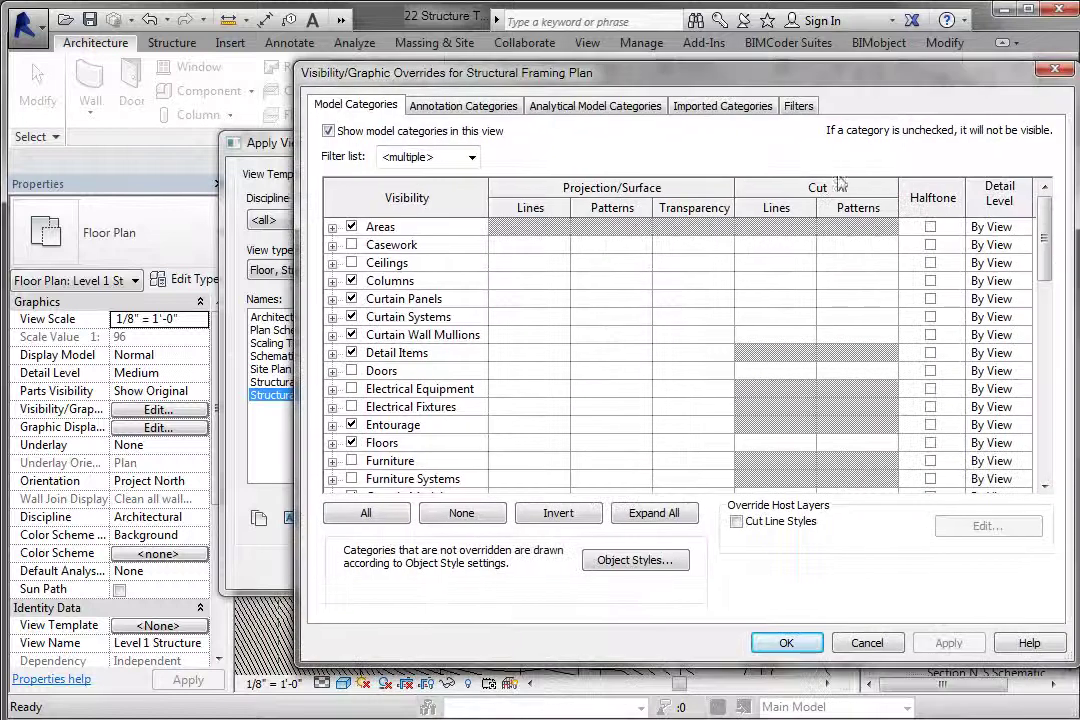
drag(1044, 237, 1044, 298)
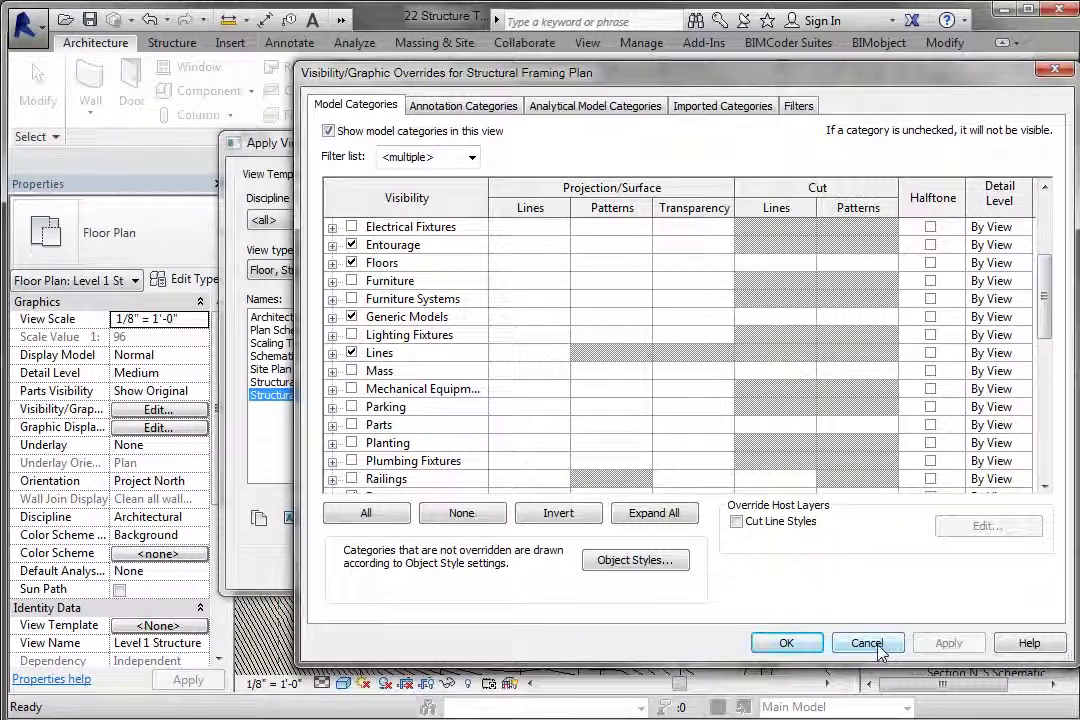
click(1068, 71)
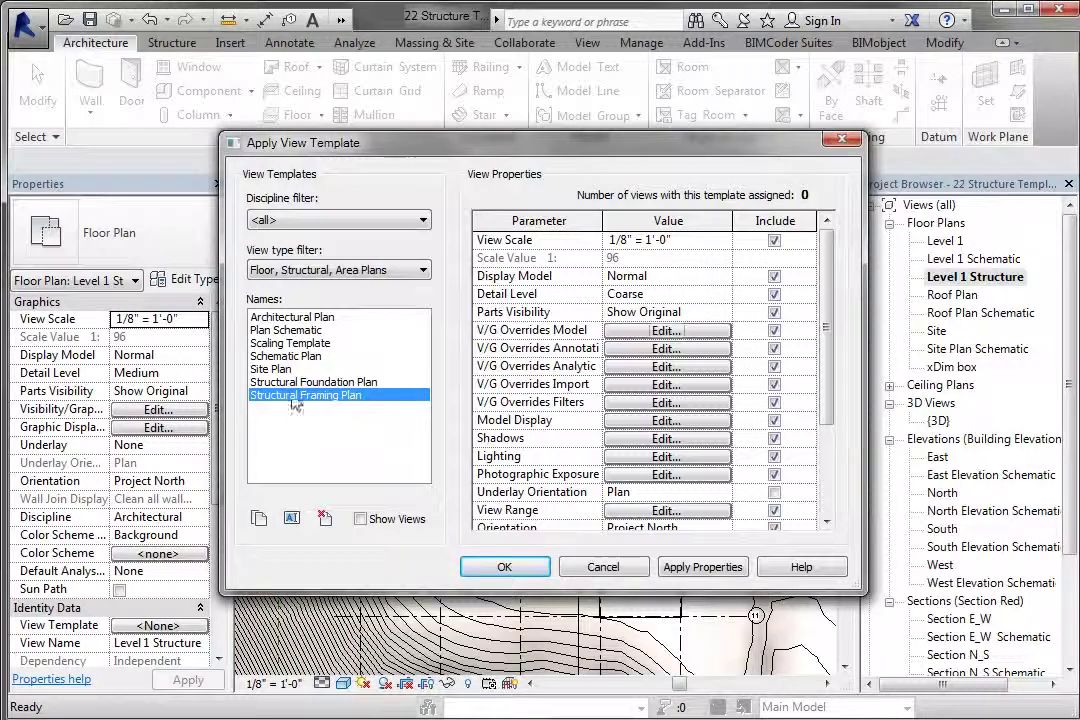
click(537, 569)
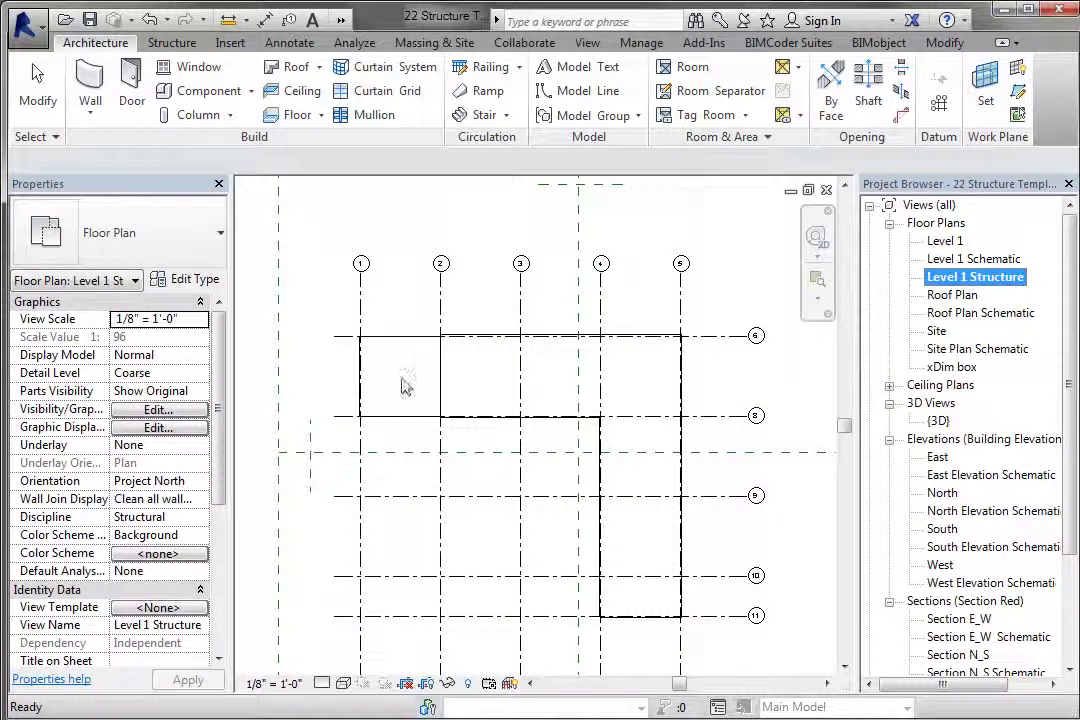
scroll(550, 337, down, 2)
scroll(578, 360, up, 5)
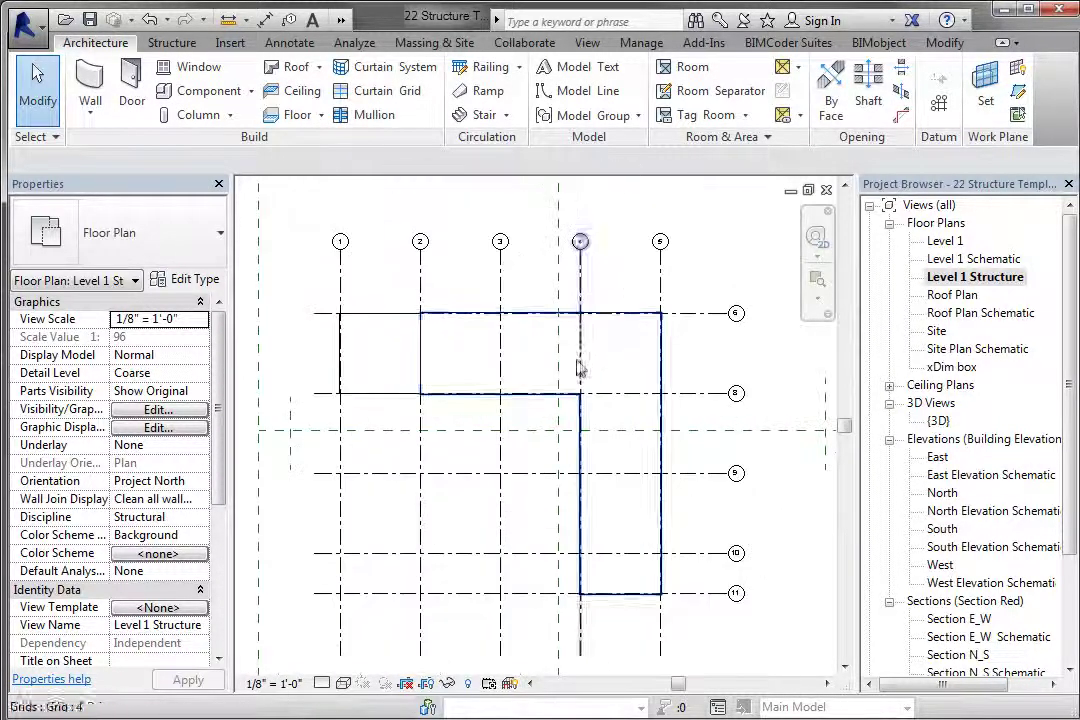
scroll(340, 335, up, 4)
middle_drag(272, 309, 395, 295)
scroll(393, 292, down, 2)
scroll(370, 295, down, 1)
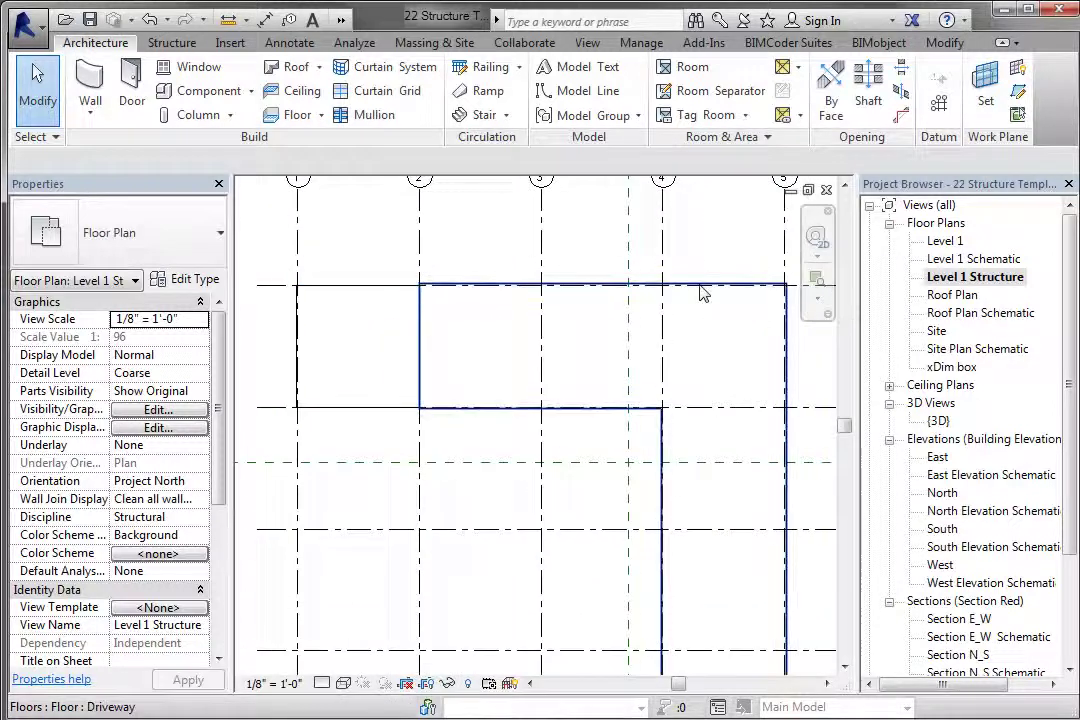
- Duplicate the default {3D} view
click(942, 420)
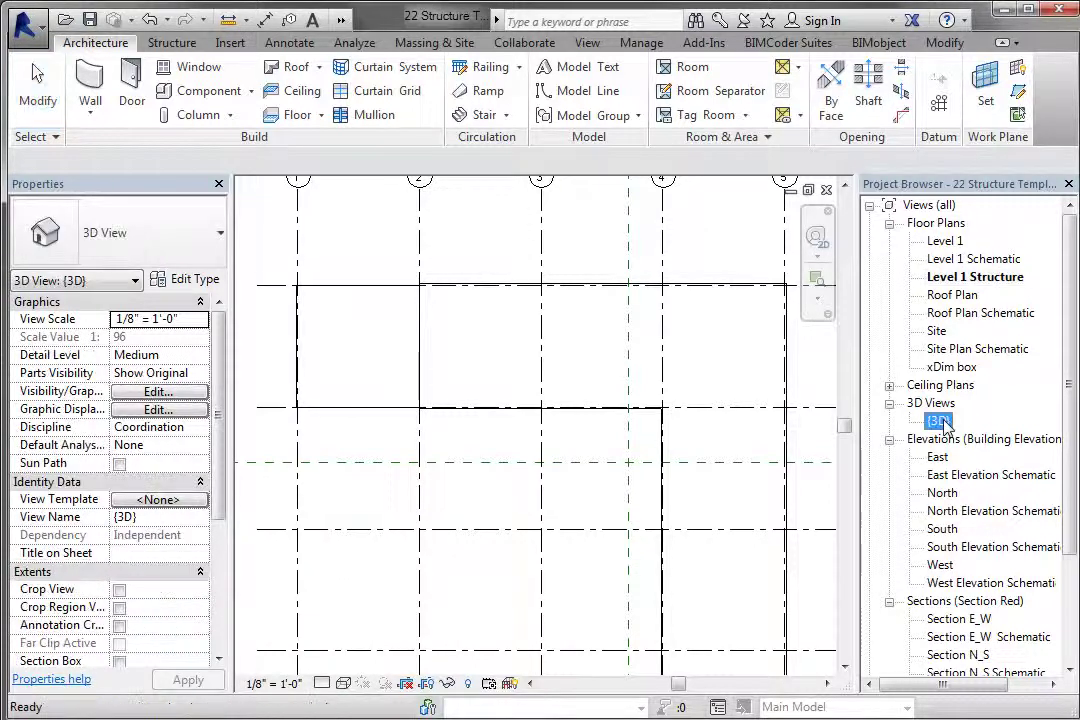
right_click(943, 421)
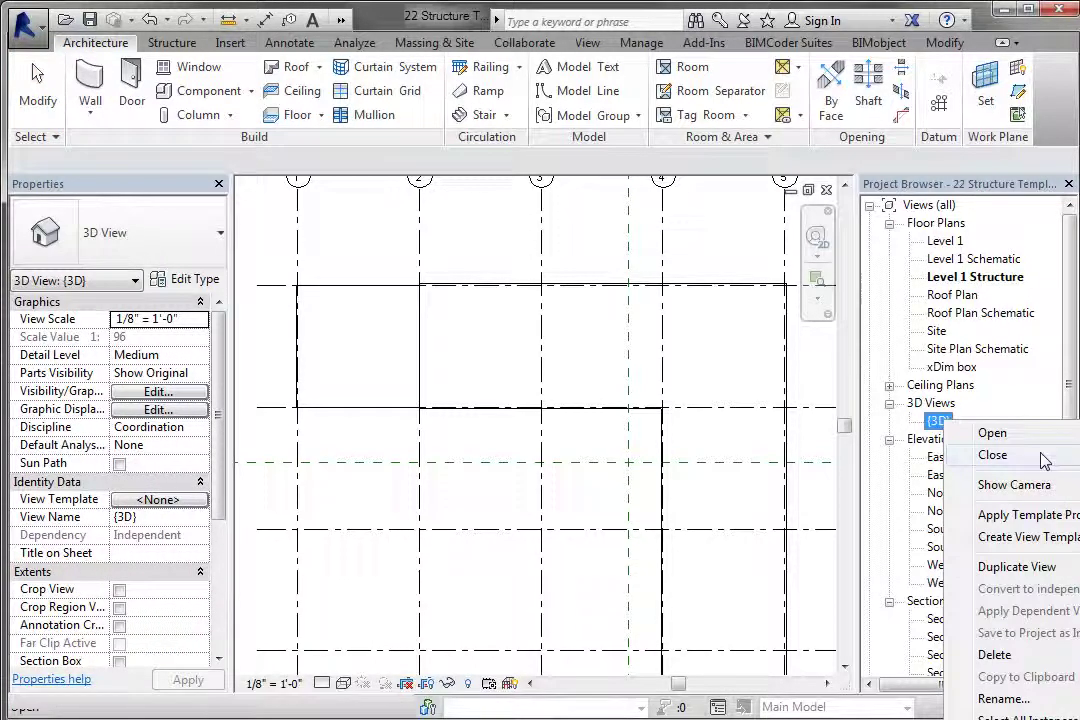
click(1040, 568)
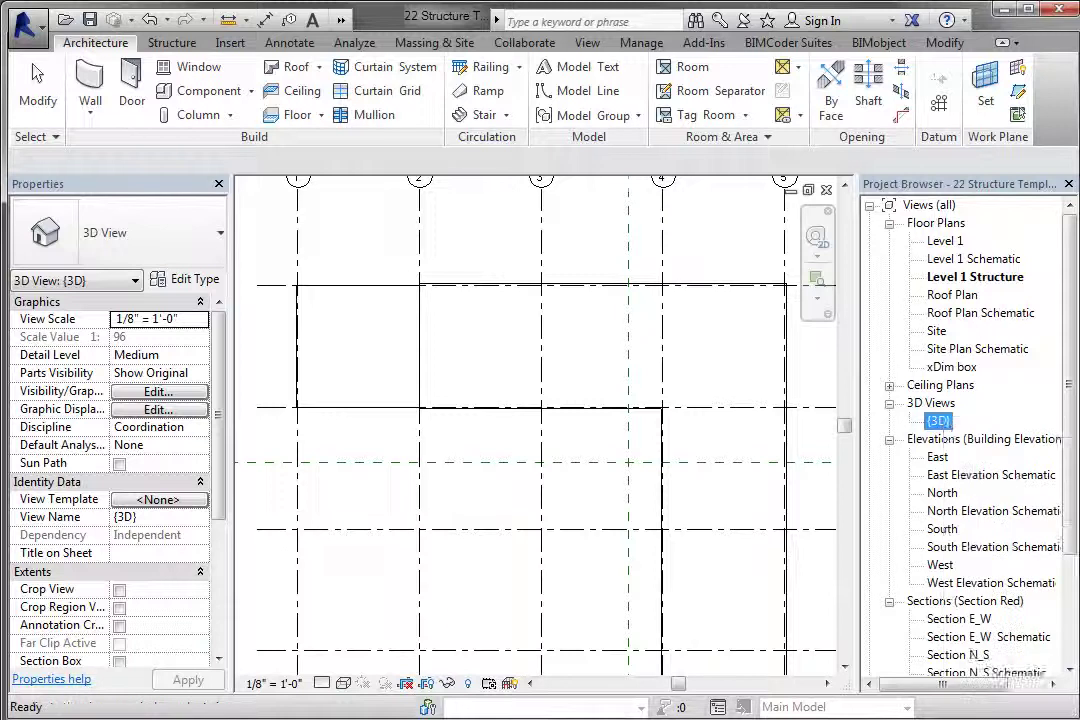
- Rename the duplicated 3D view as 3D Structure
click(962, 421)
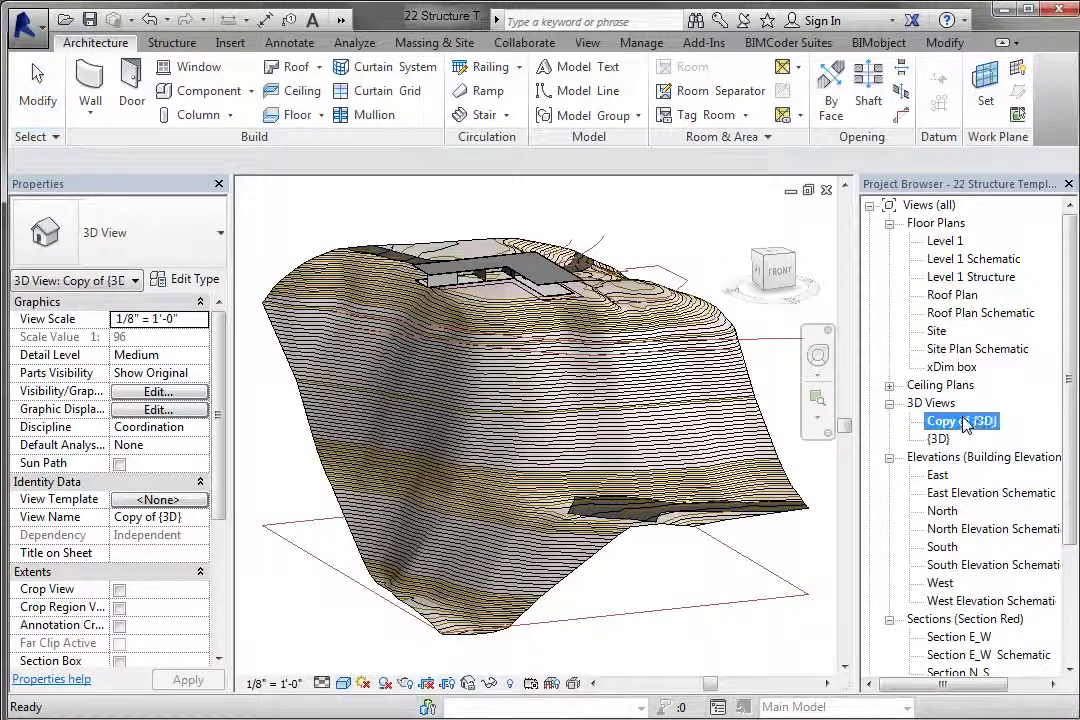
right_click(962, 421)
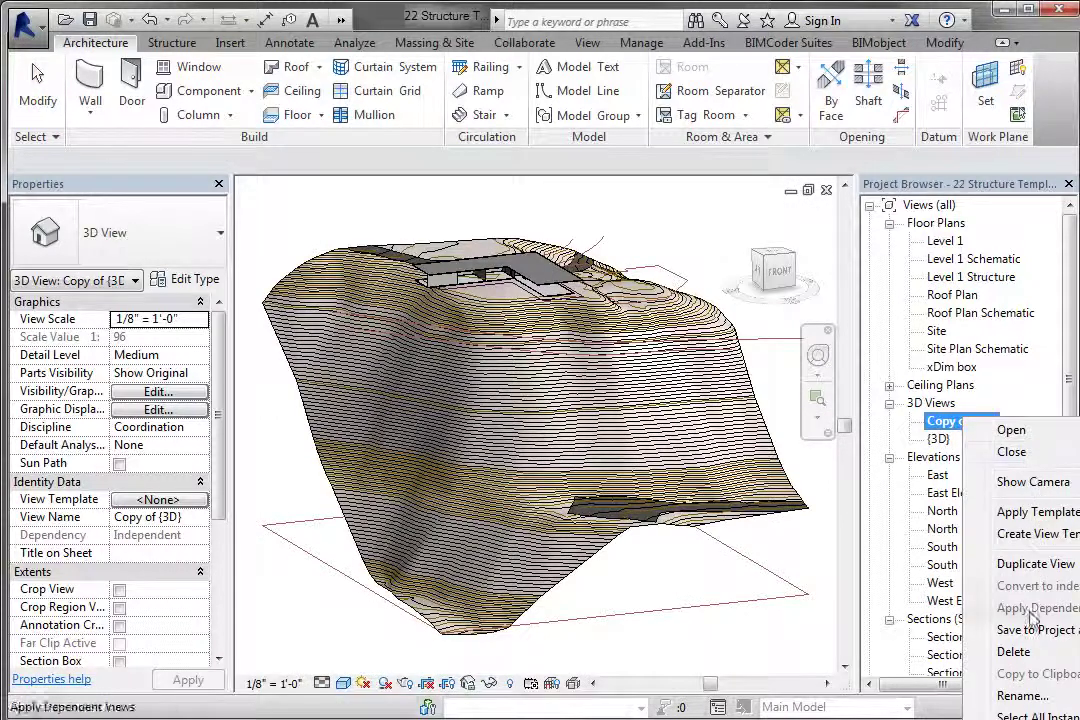
click(1022, 695)
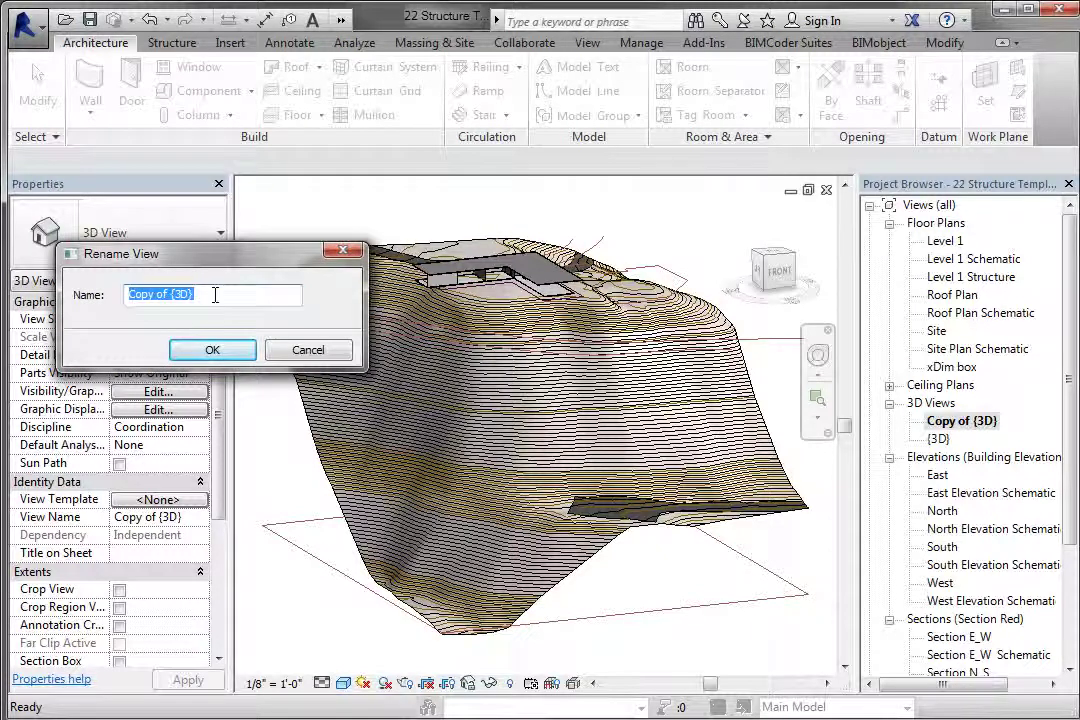
text(3d)
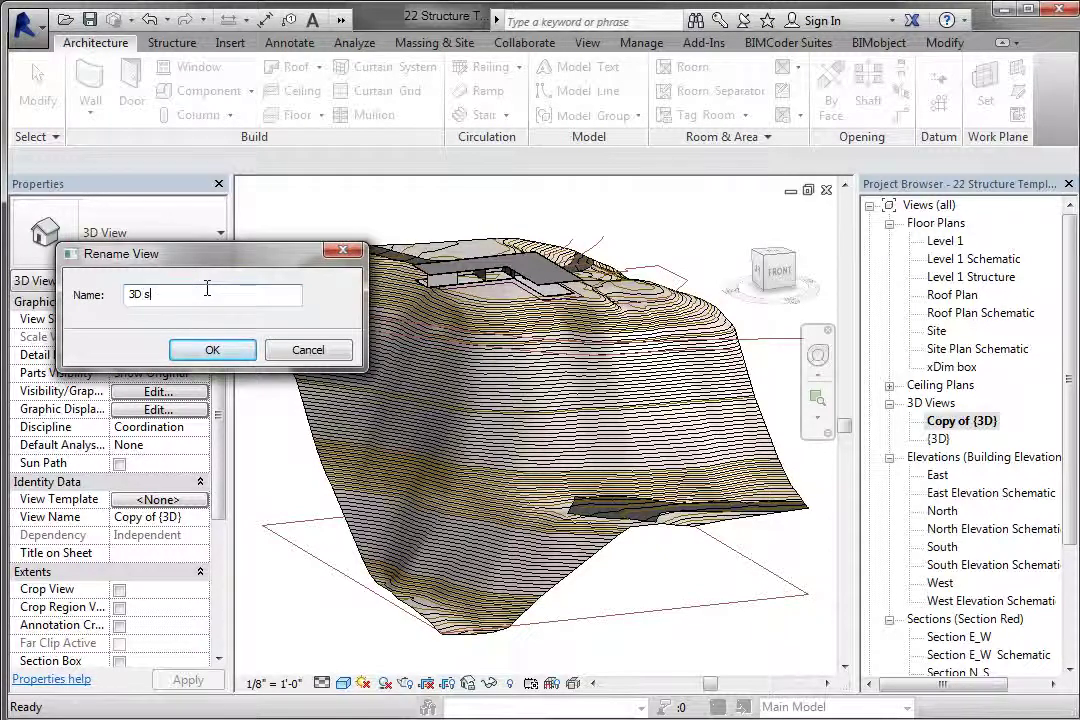
key(BackSpace)
text(Structure)
key(Return)
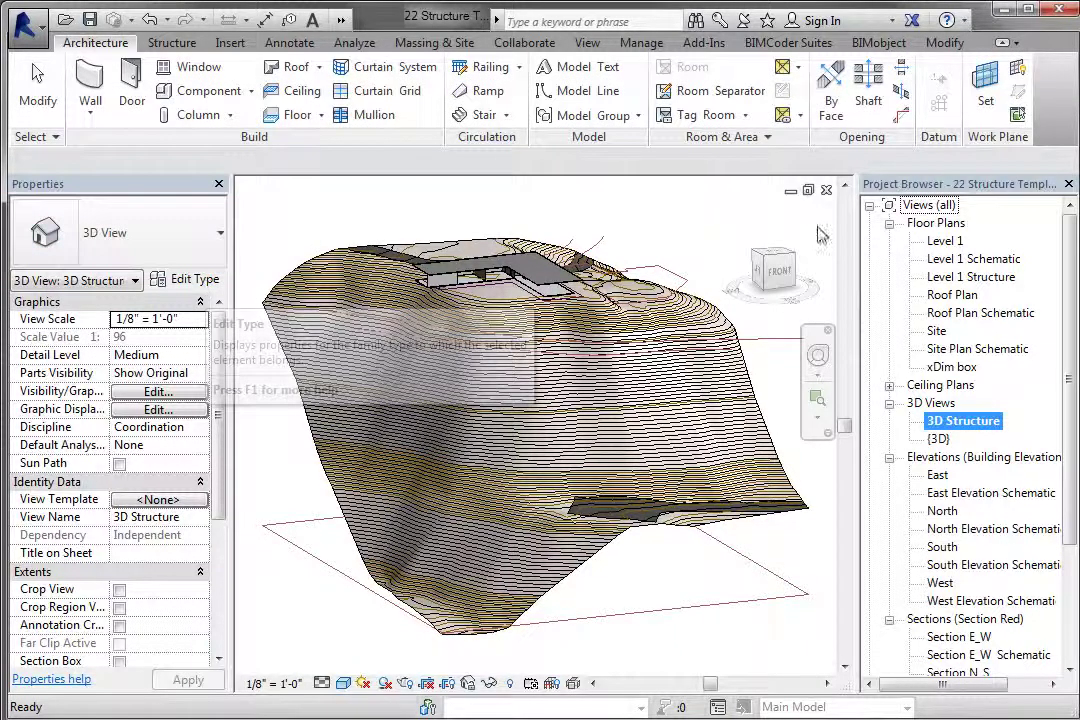
right_click(975, 428)
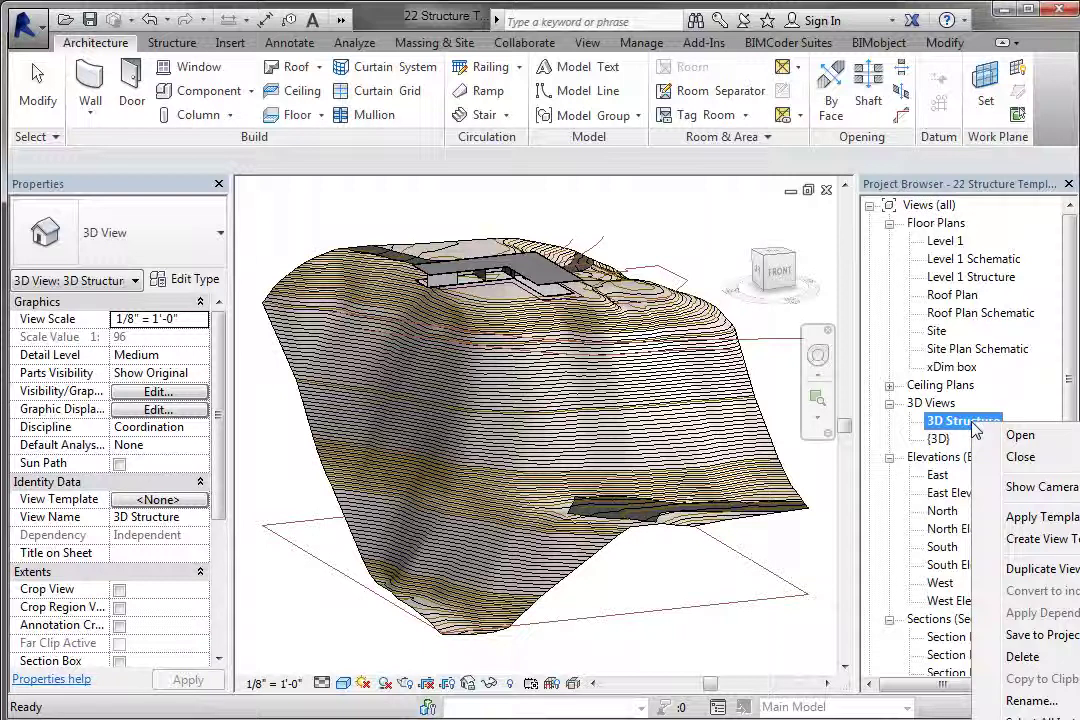
click(1030, 517)
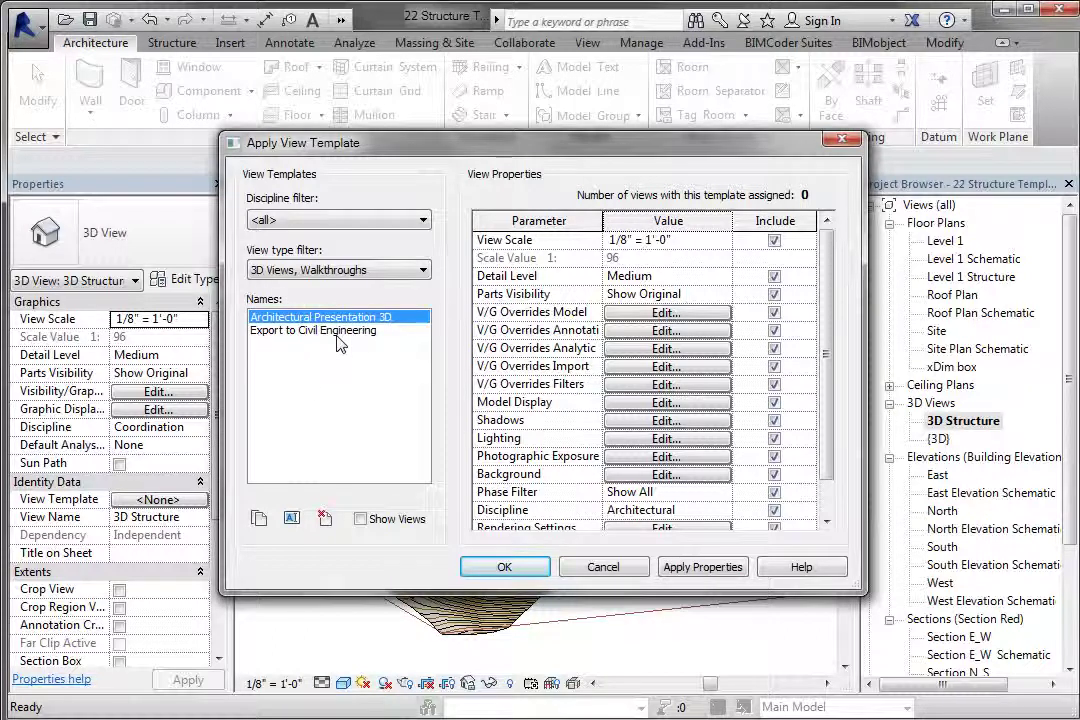
click(628, 568)
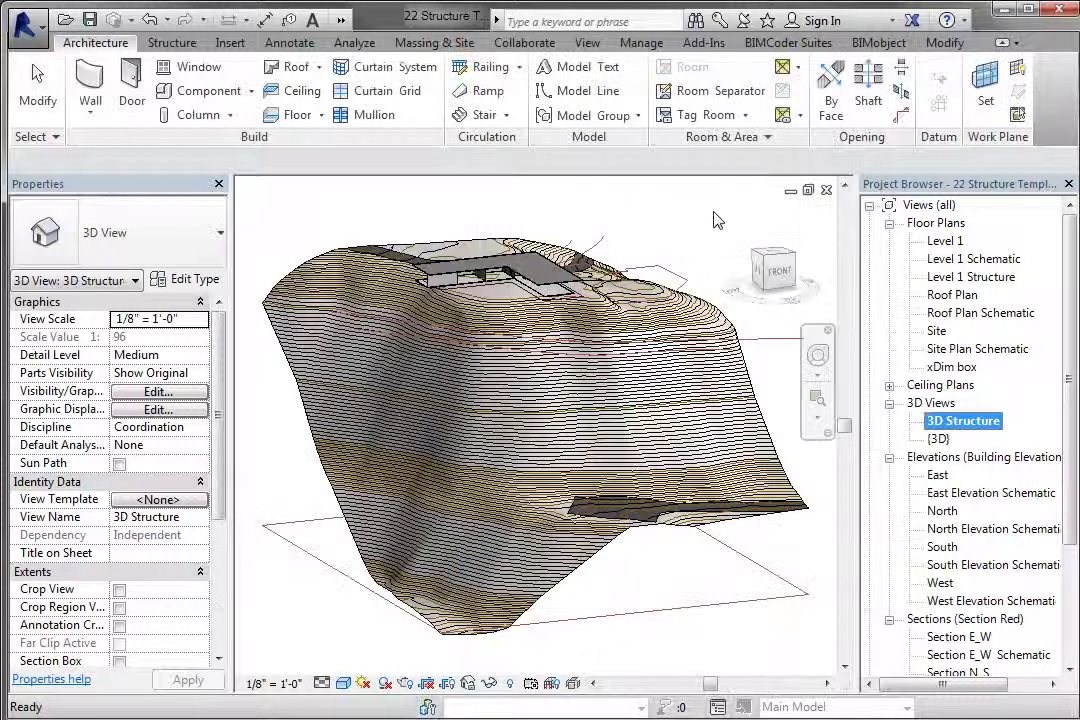
- In the 3D Structure view's visibility overrides, hide all model categories from Areas through Stairs
click(713, 220)
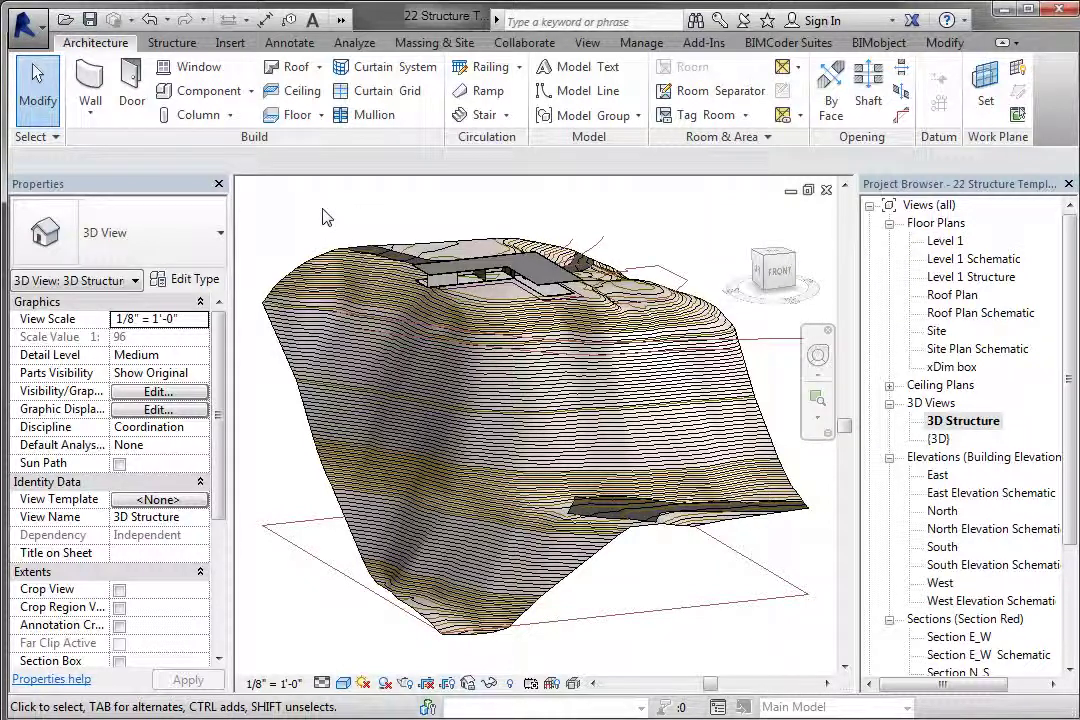
key(v)
key(v)
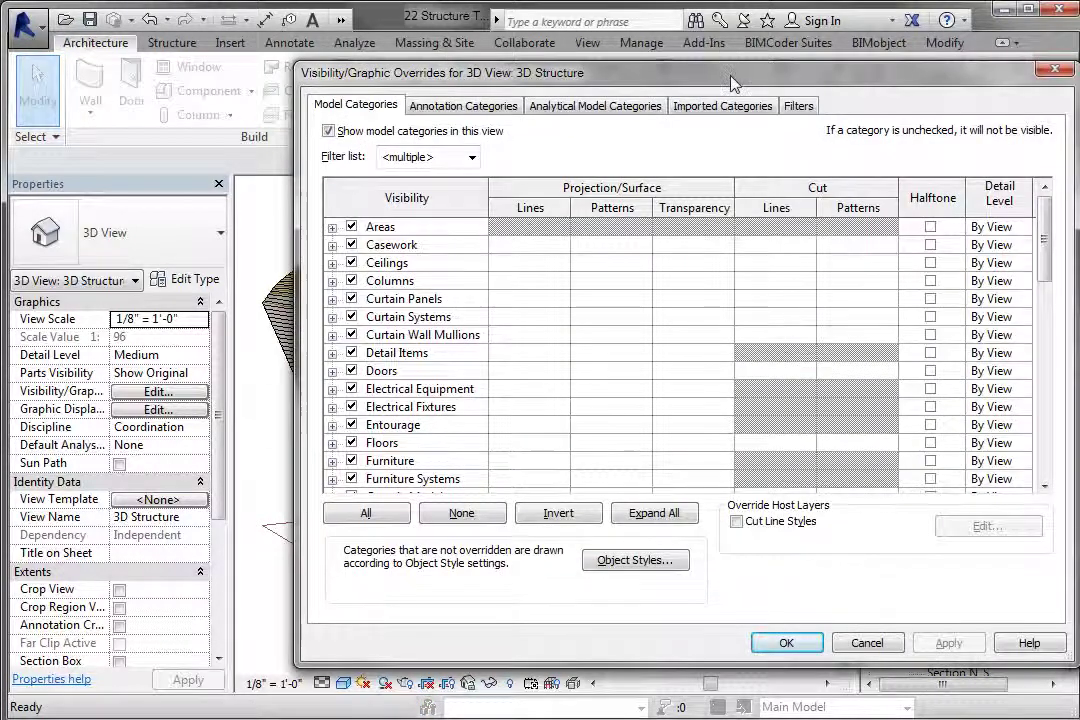
drag(724, 82, 574, 97)
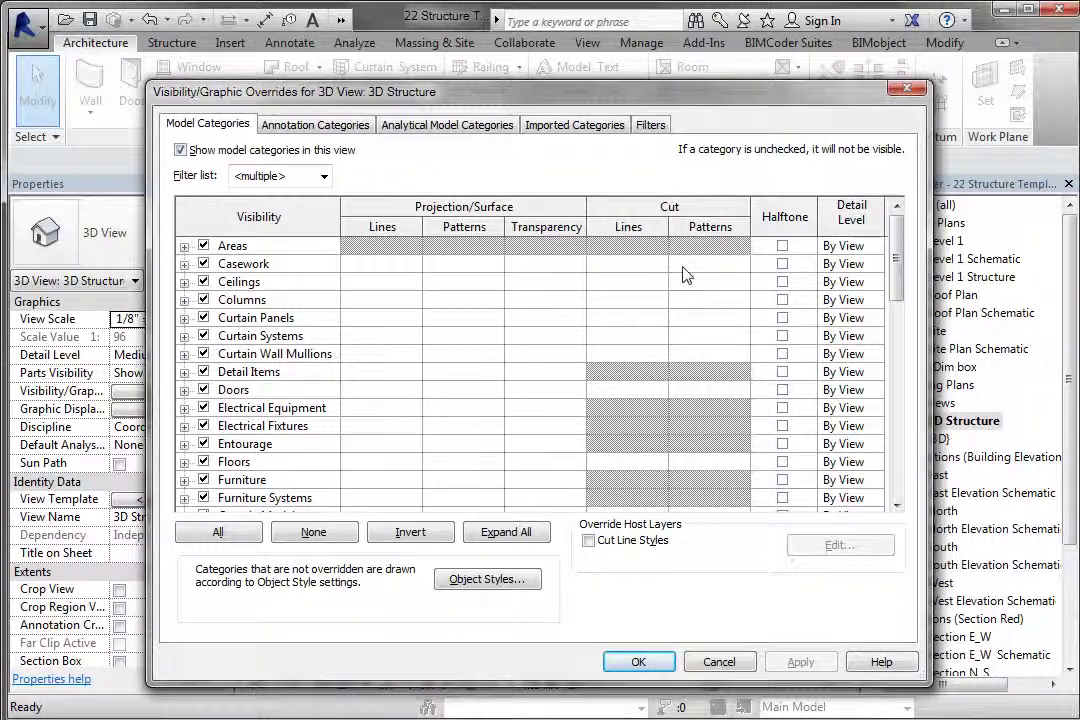
click(277, 247)
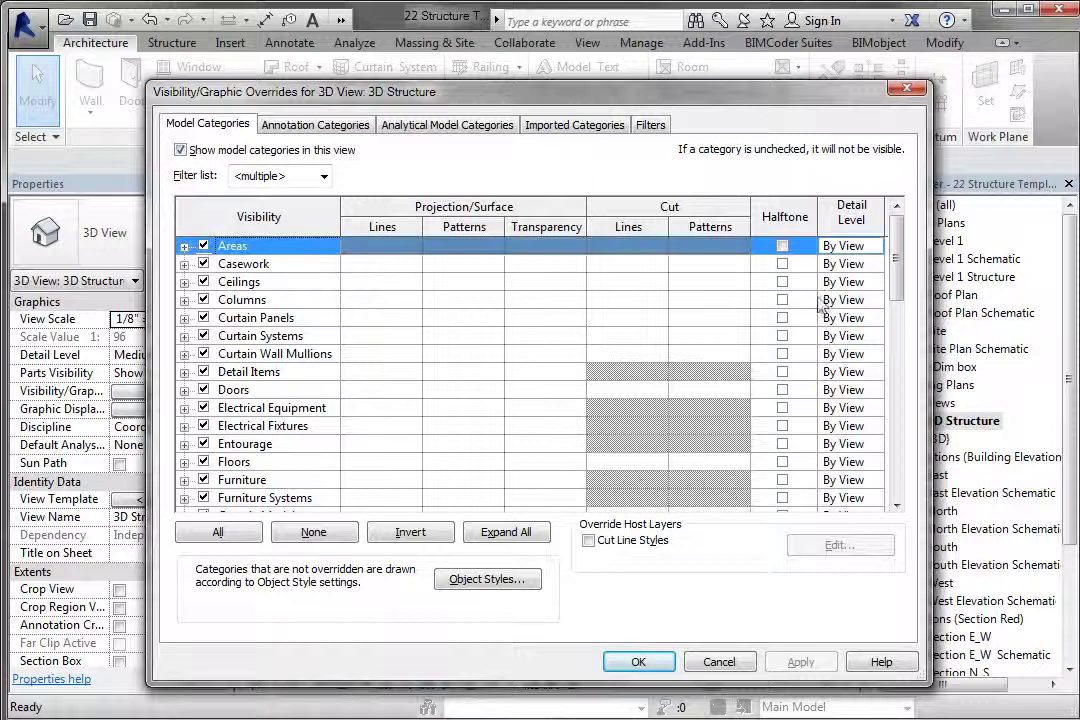
drag(902, 260, 911, 403)
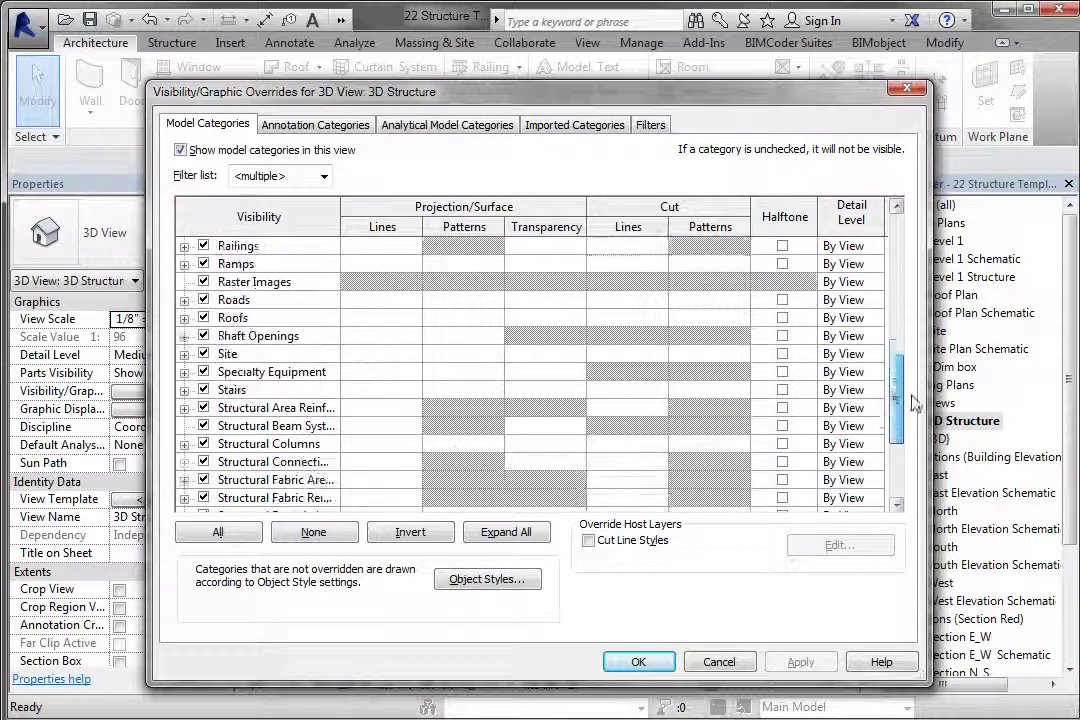
shift+click(277, 392)
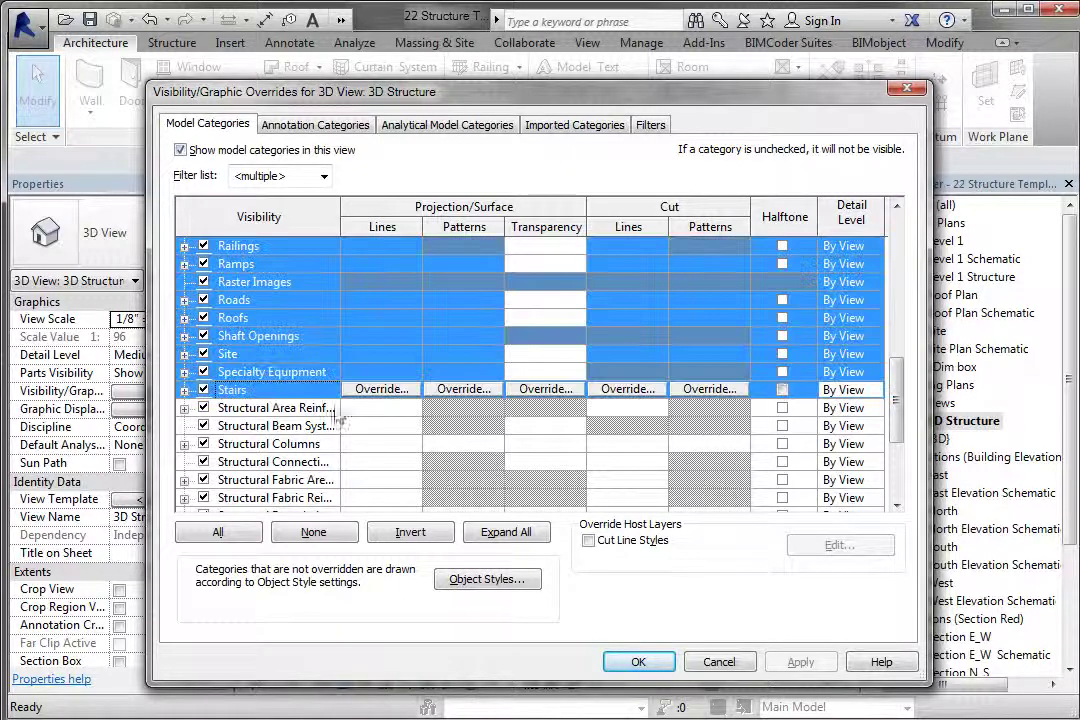
click(203, 338)
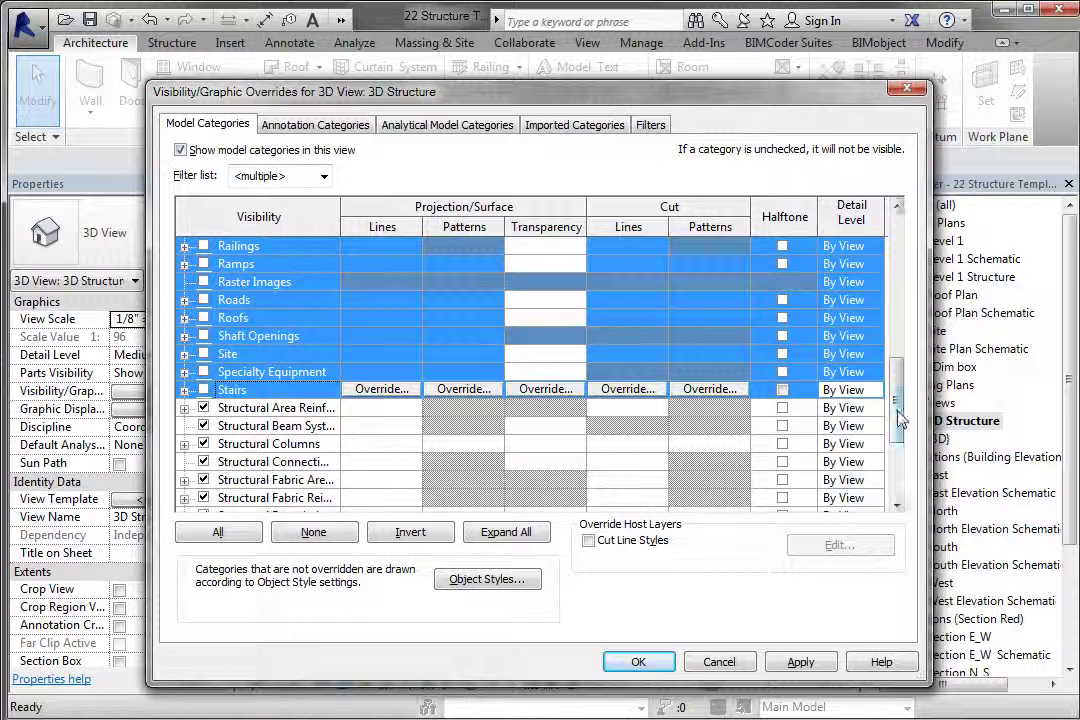
- Hide the Topography, Walls and Windows model categories in the 3D Structure view's overrides
drag(901, 414, 896, 499)
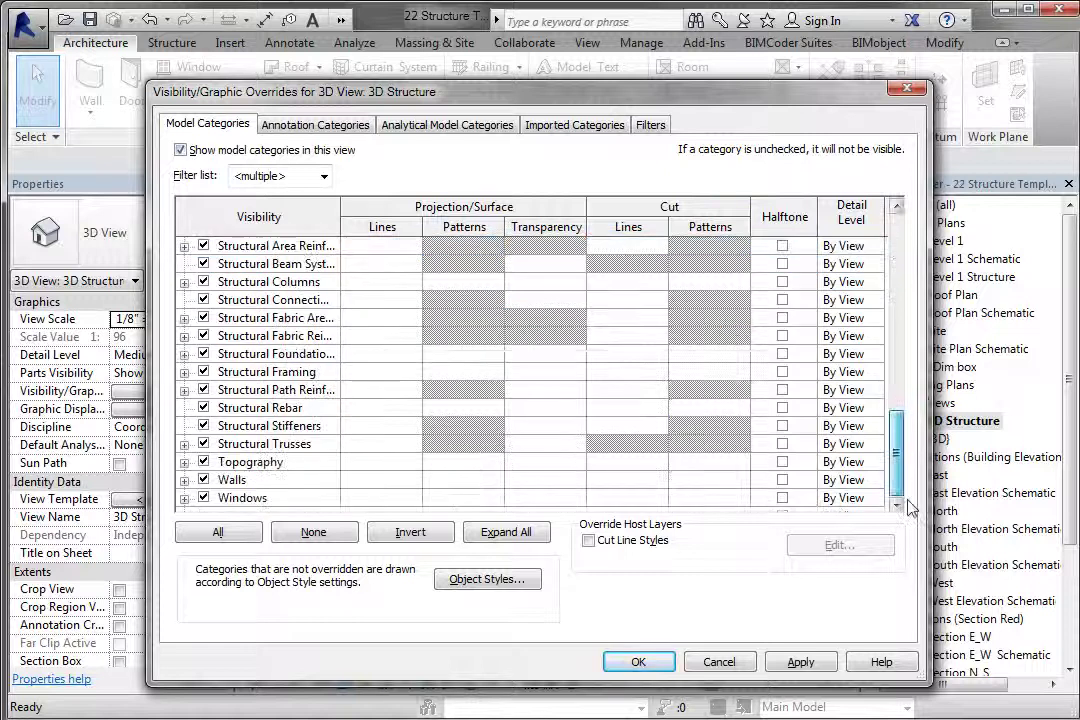
click(203, 462)
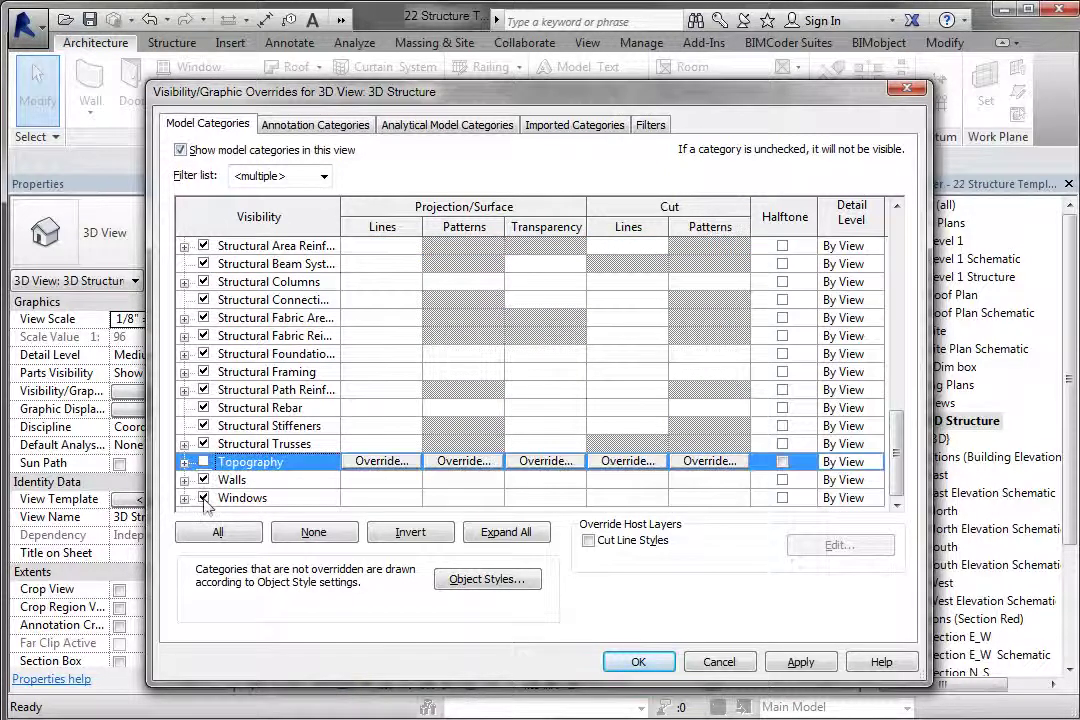
click(203, 480)
click(203, 497)
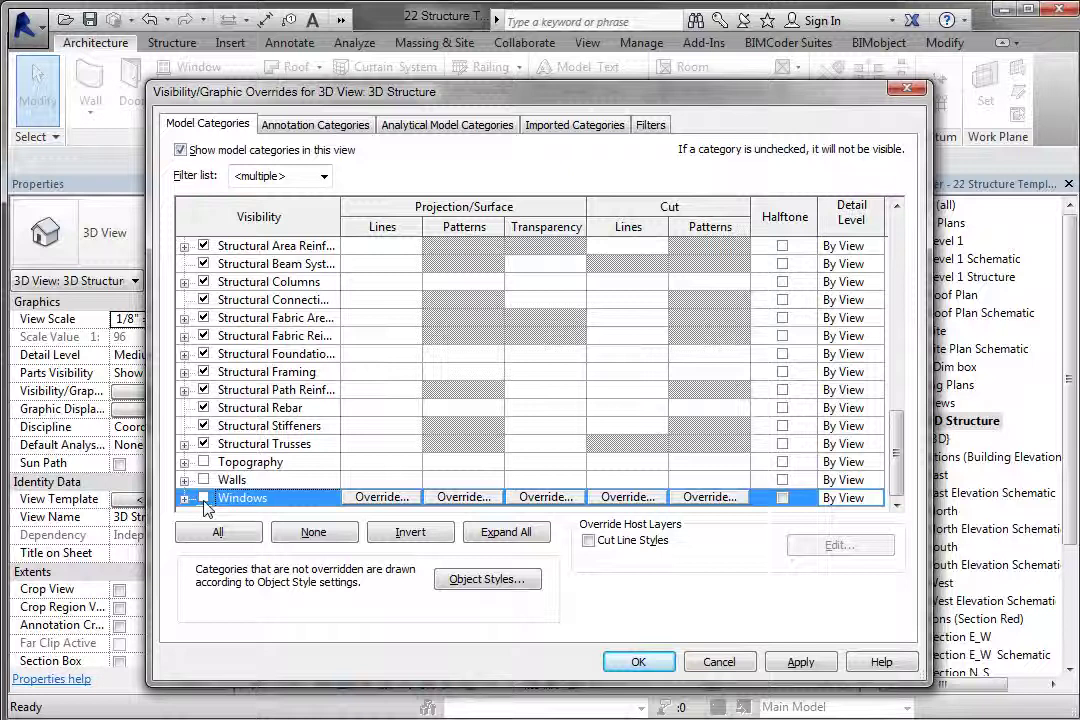
- Make the Floors category visible again and apply the visibility overrides to the 3D Structure view
drag(897, 434, 897, 244)
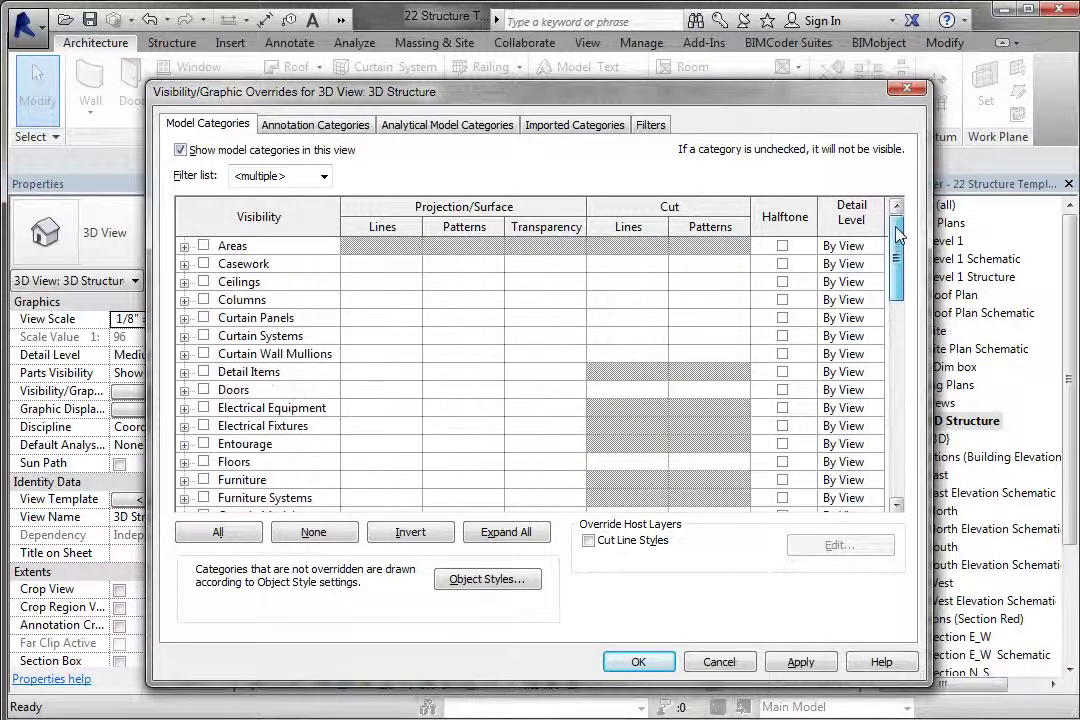
scroll(861, 366, down, 1)
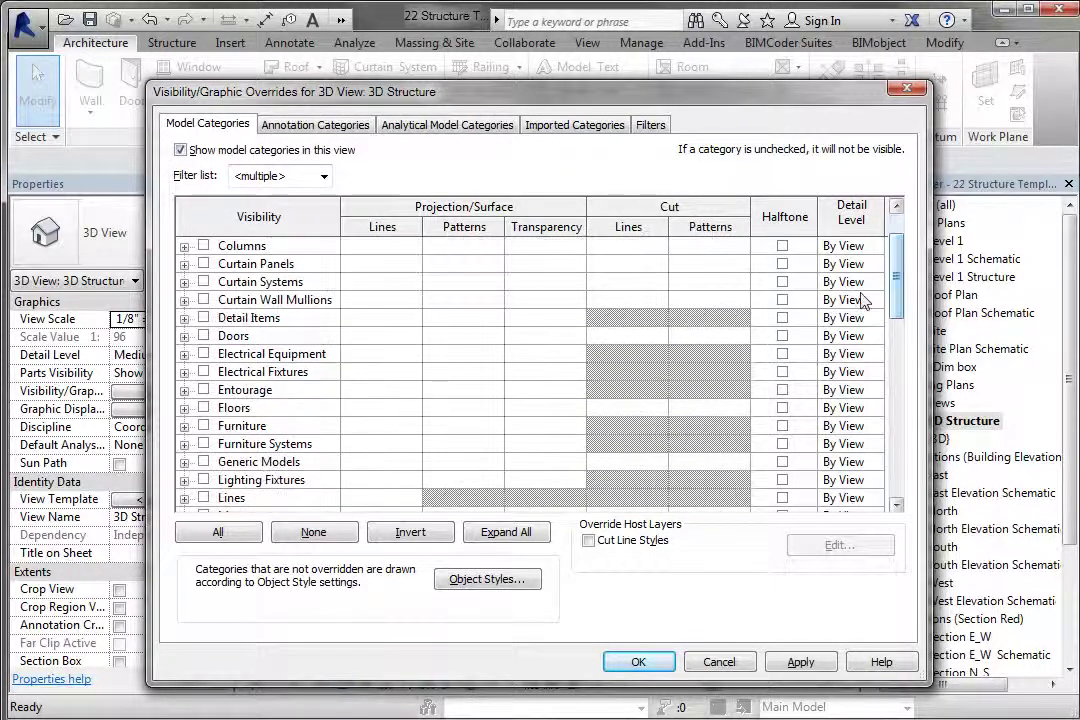
click(204, 408)
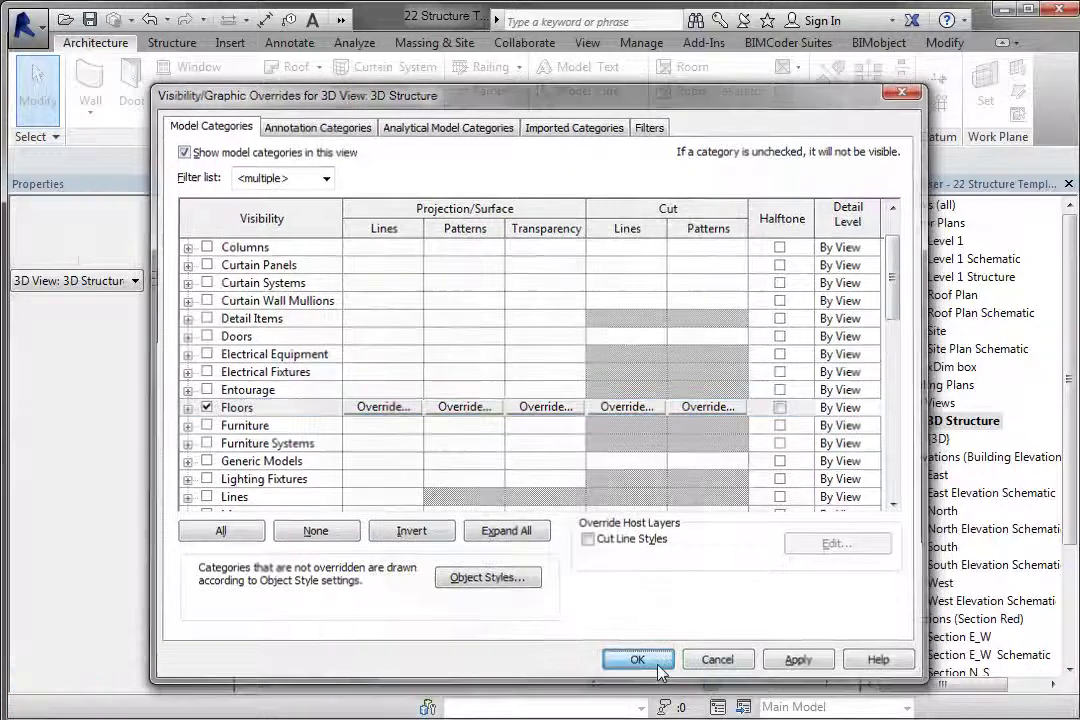
click(638, 662)
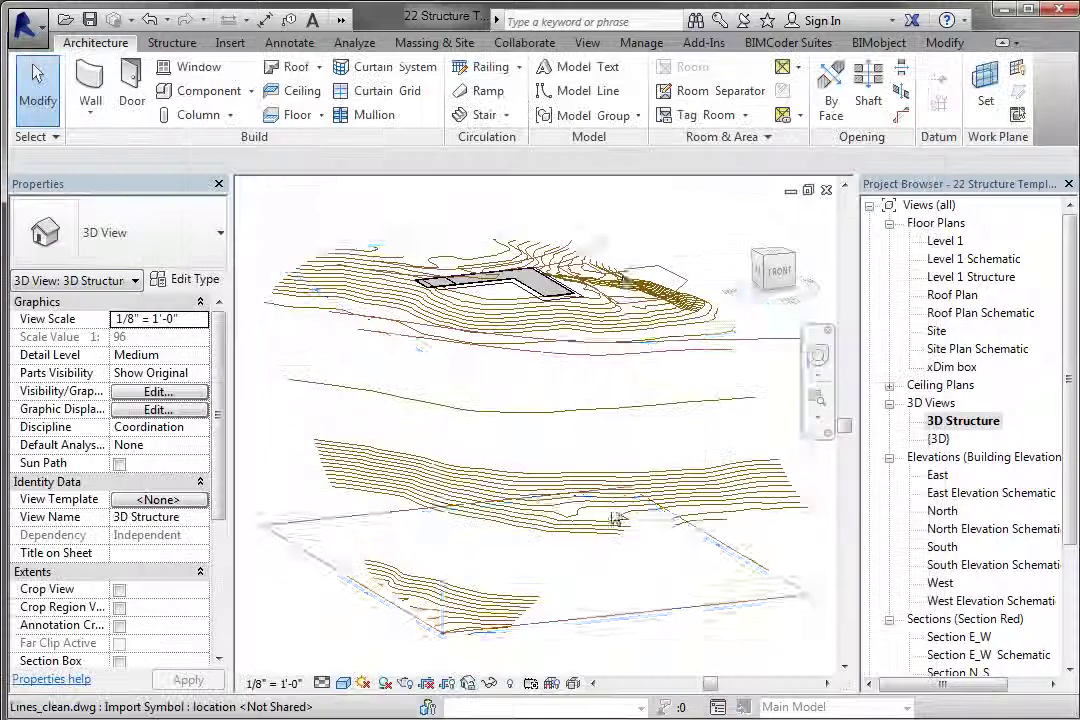
- Delete the imported Lines_clean.dwg contour drawing from the model in the 3D Structure view
click(639, 296)
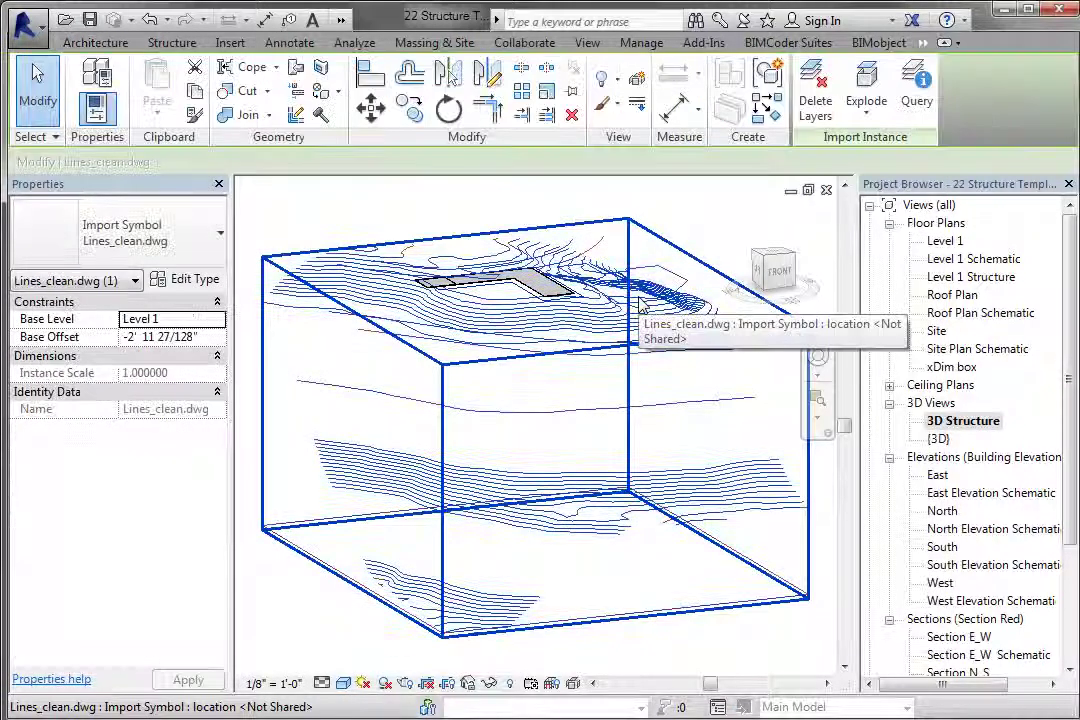
shift+middle_drag(639, 303, 645, 315)
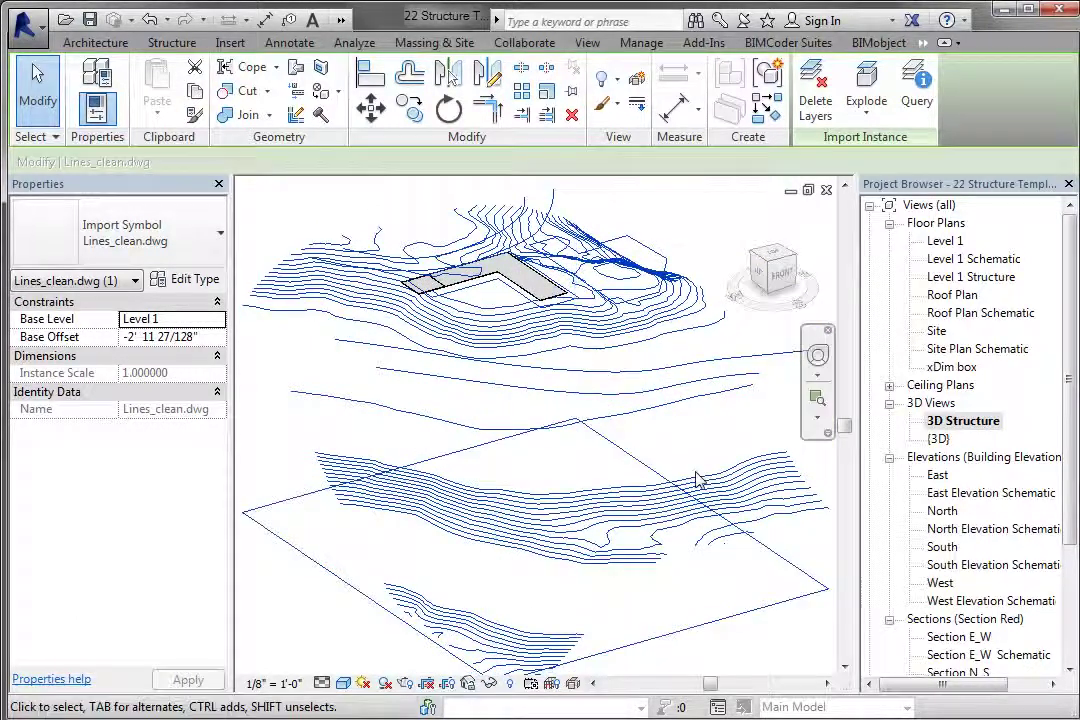
key(Delete)
shift+middle_drag(699, 481, 530, 533)
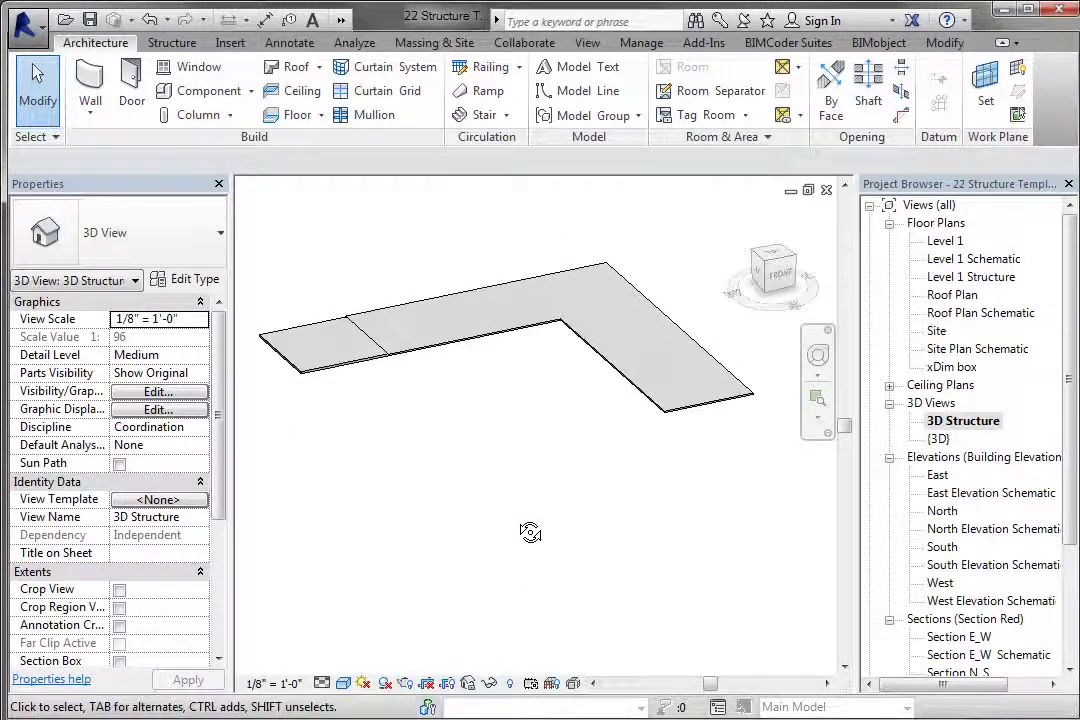